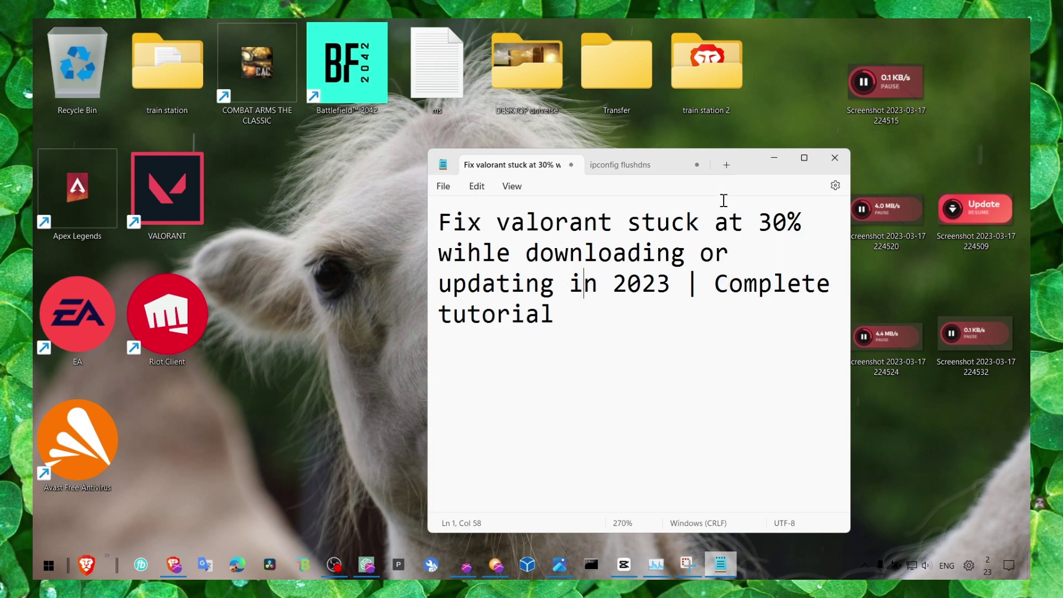
Minimize the open note and look through the internet speed test search results in the Brave browser, then minimize the browser
{"action": "left_click", "coordinate": [774, 158]}
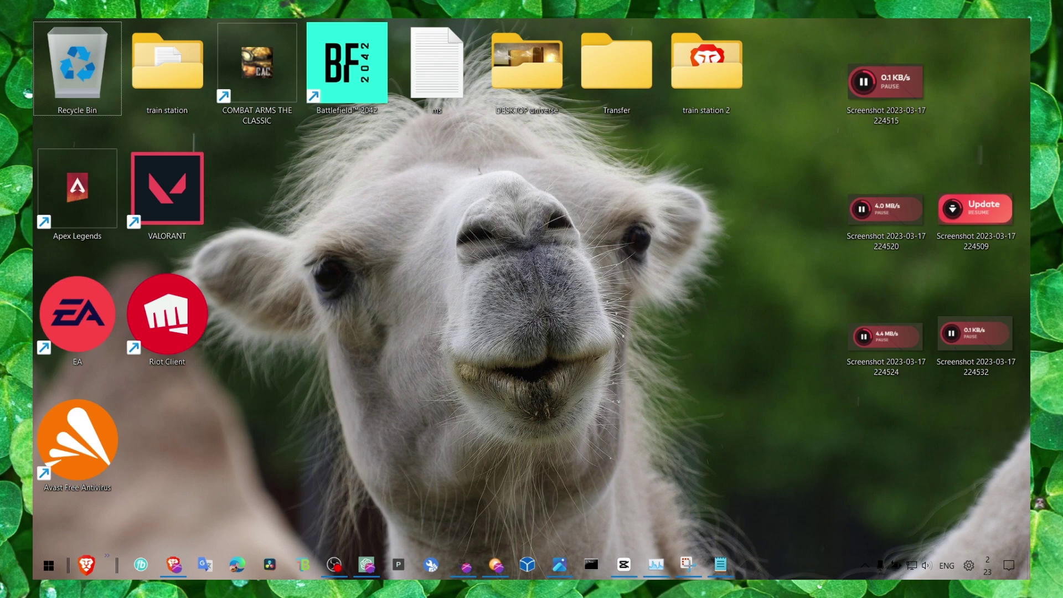
{"action": "left_click", "coordinate": [173, 564]}
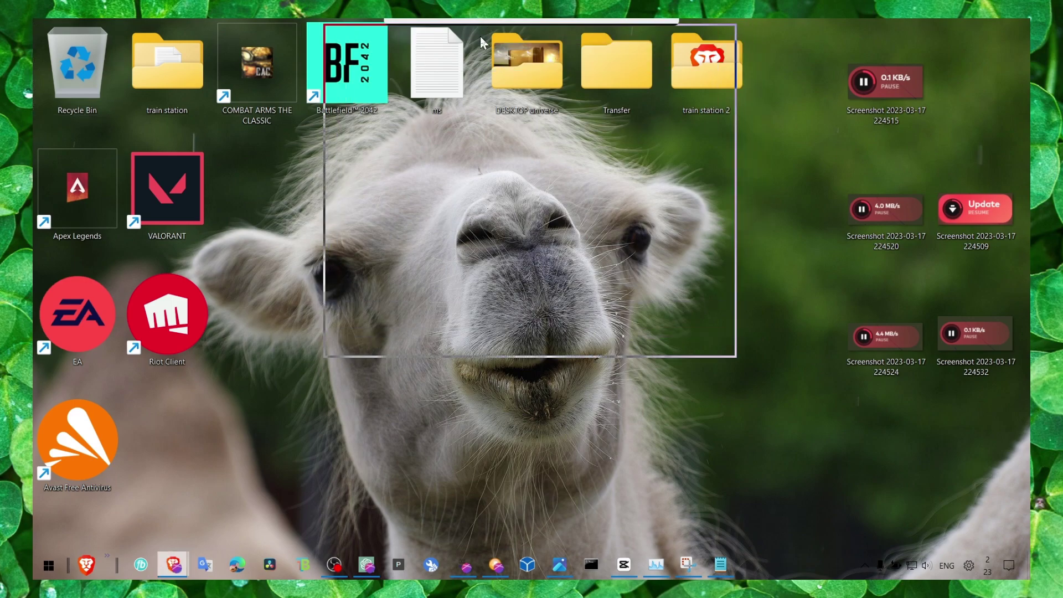
{"action": "left_click_drag", "start_coordinate": [501, 114], "coordinate": [495, 130]}
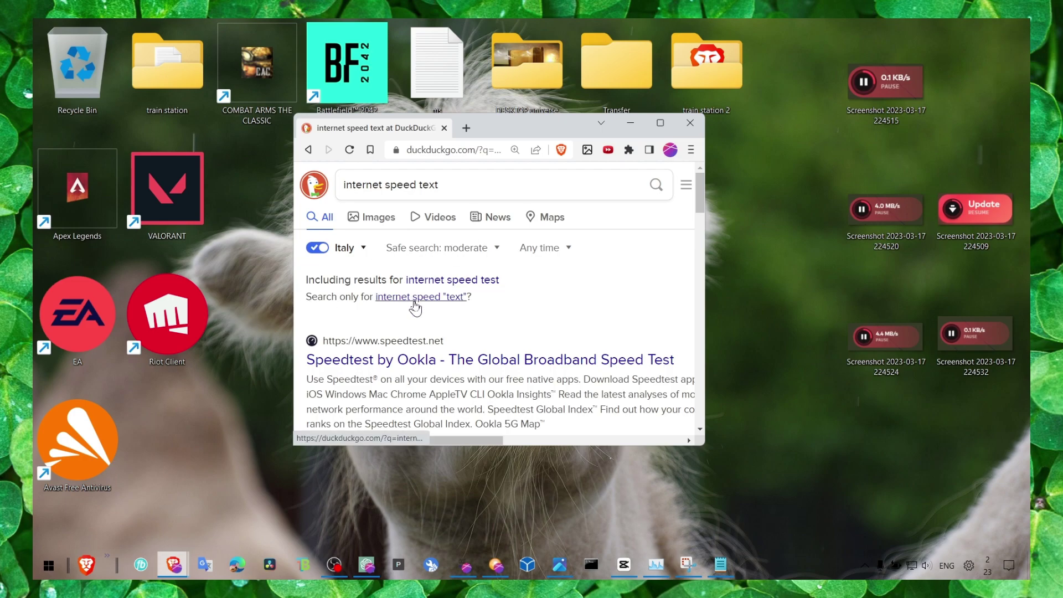
{"action": "scroll", "coordinate": [415, 302], "scroll_direction": "down", "scroll_amount": 1}
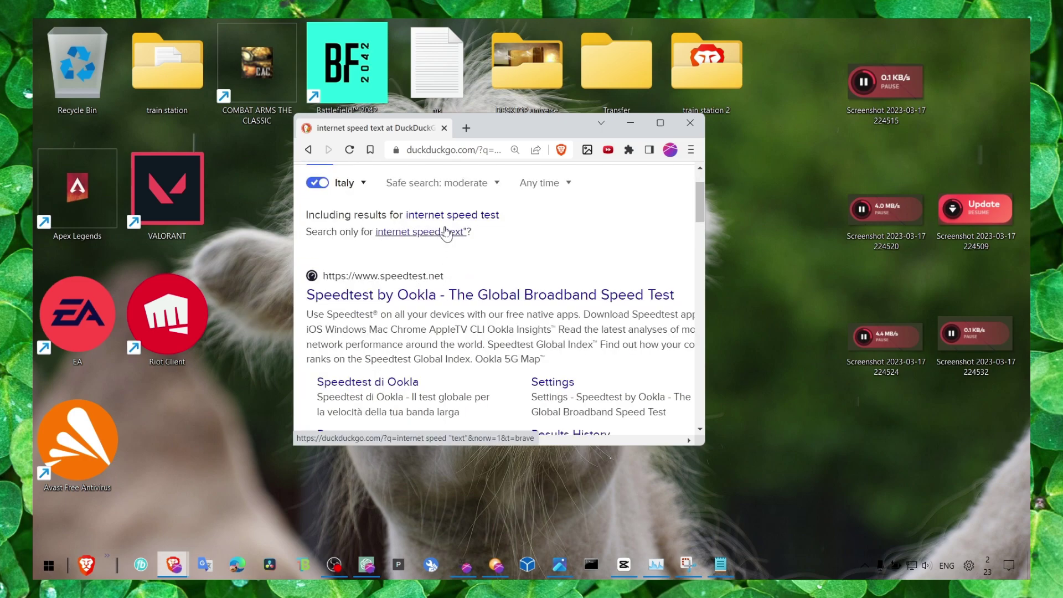
{"action": "scroll", "coordinate": [449, 222], "scroll_direction": "up", "scroll_amount": 1}
{"action": "scroll", "coordinate": [520, 274], "scroll_direction": "down", "scroll_amount": 2}
{"action": "scroll", "coordinate": [506, 255], "scroll_direction": "up", "scroll_amount": 2}
{"action": "scroll", "coordinate": [505, 257], "scroll_direction": "down", "scroll_amount": 2}
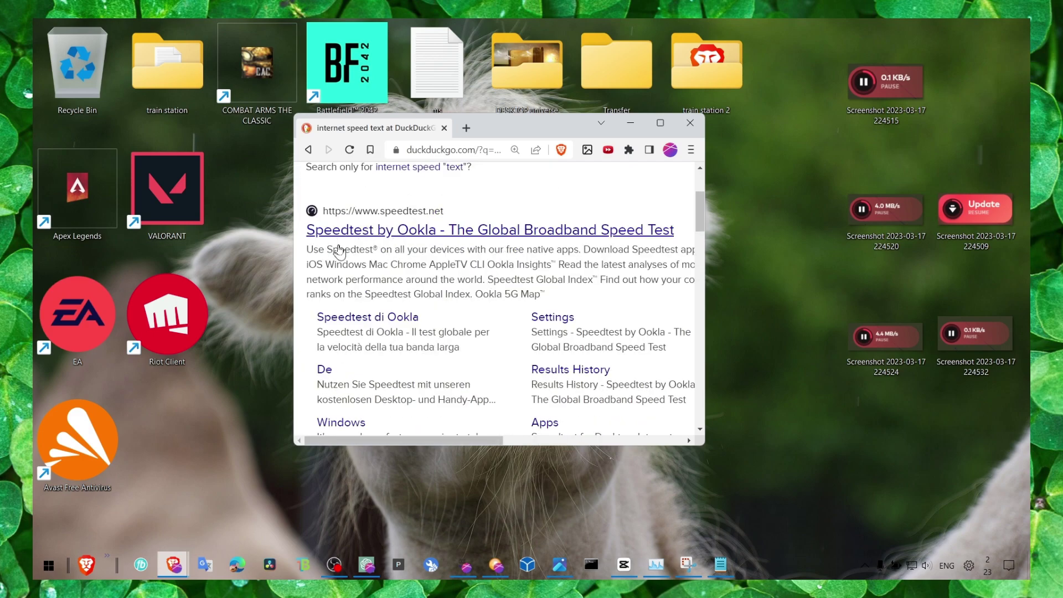
{"action": "scroll", "coordinate": [443, 249], "scroll_direction": "down", "scroll_amount": 8}
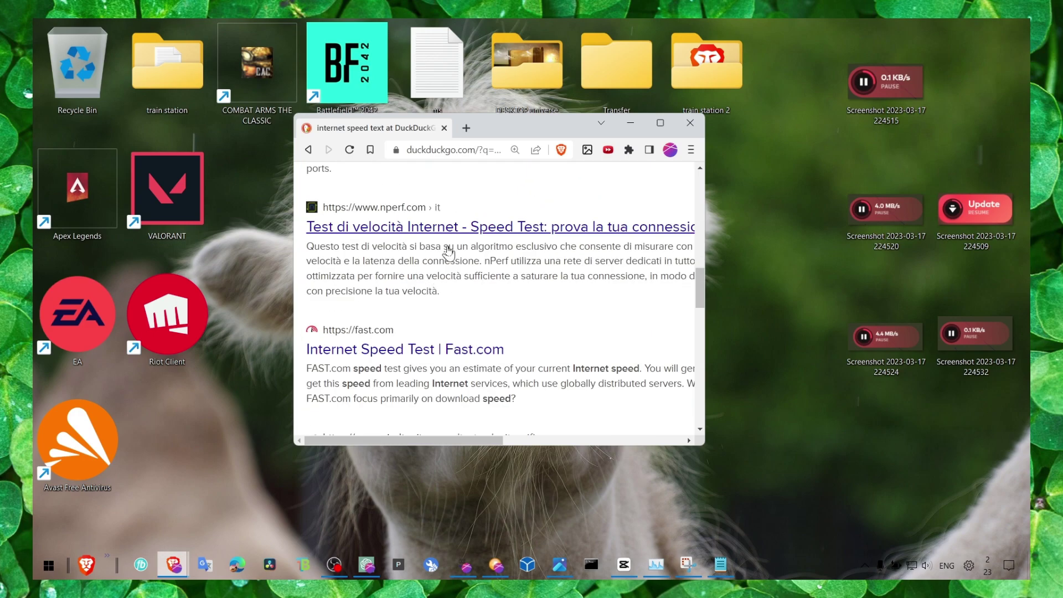
{"action": "scroll", "coordinate": [448, 253], "scroll_direction": "up", "scroll_amount": 4}
{"action": "scroll", "coordinate": [421, 288], "scroll_direction": "down", "scroll_amount": 3}
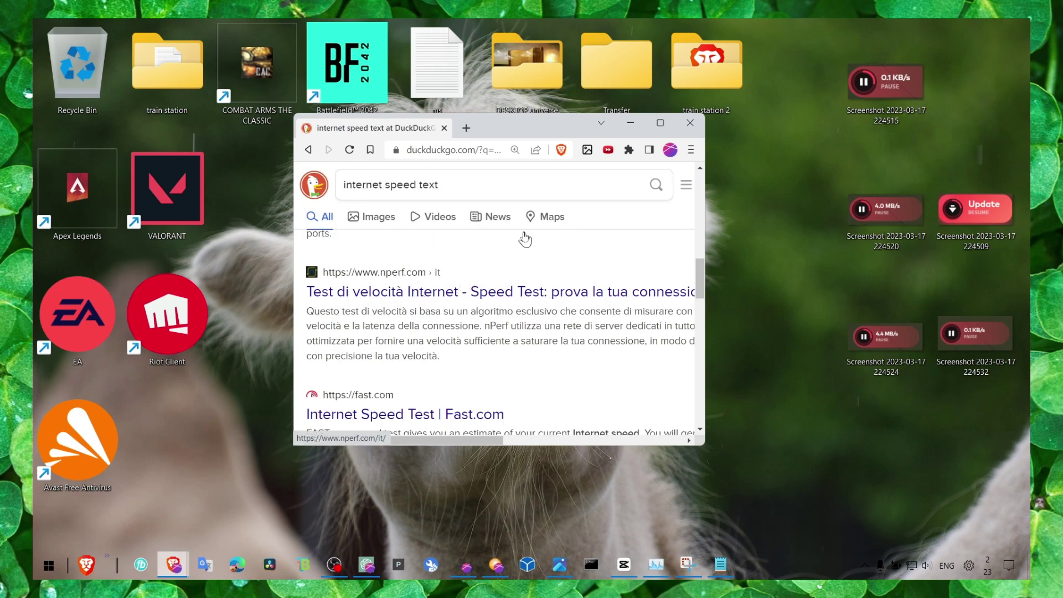
{"action": "left_click", "coordinate": [630, 123]}
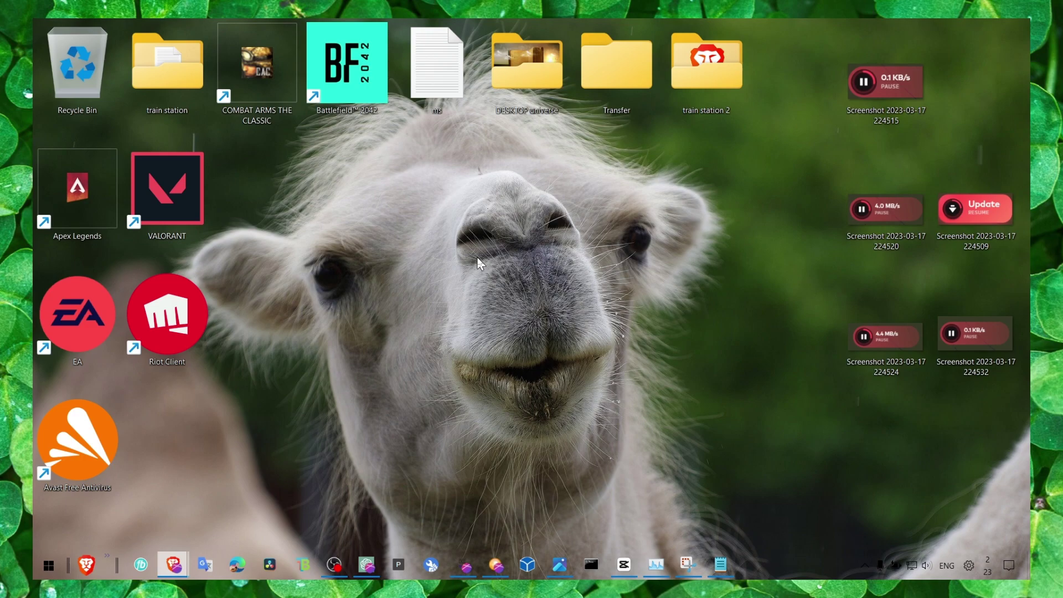
View the list of available Wi-Fi networks and close it again
{"action": "left_click", "coordinate": [912, 565]}
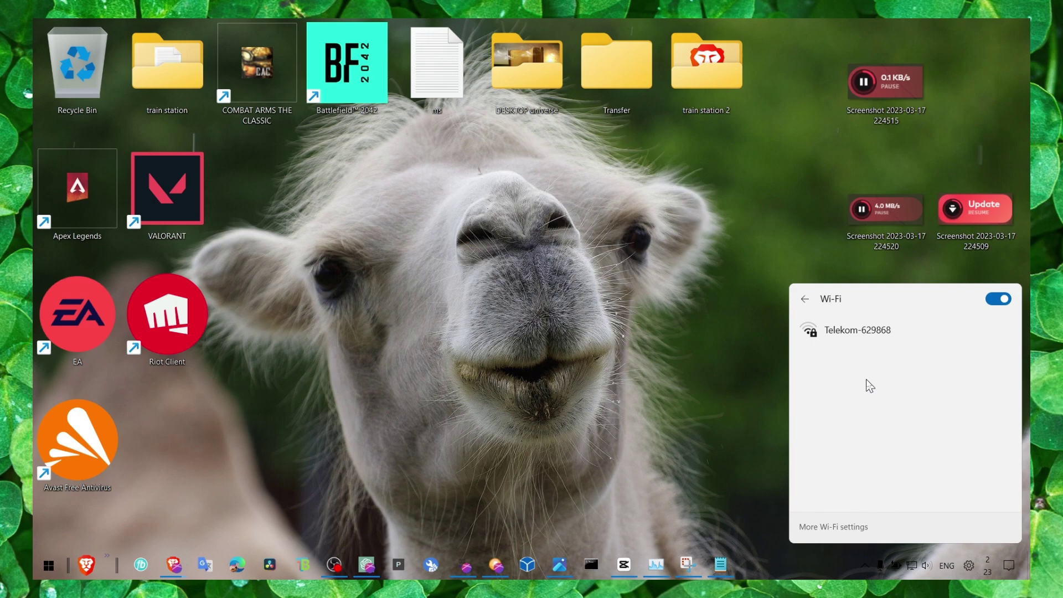
{"action": "left_click", "coordinate": [682, 373]}
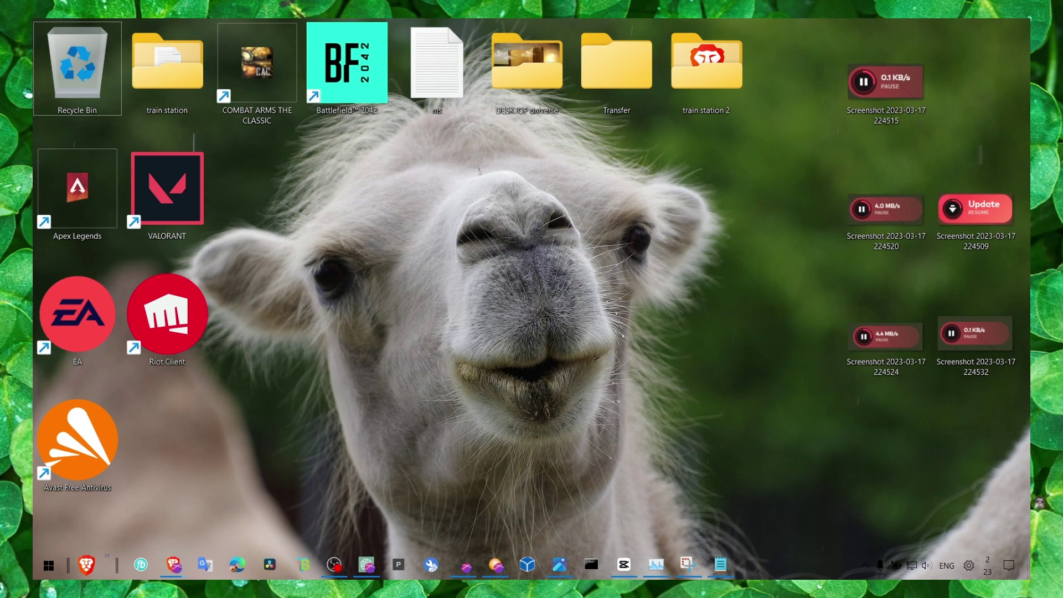
Check in Task Manager which processes use the network, view the End task option for Brave Browser without running it, and close Task Manager
{"action": "right_click", "coordinate": [784, 561]}
{"action": "left_click", "coordinate": [813, 481]}
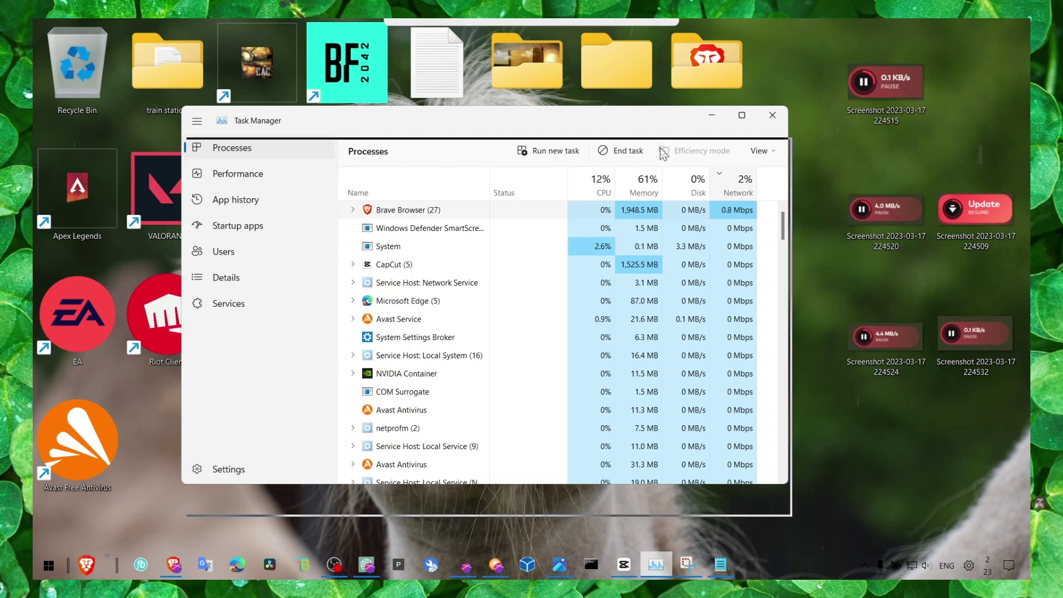
{"action": "left_click_drag", "start_coordinate": [661, 123], "coordinate": [664, 155]}
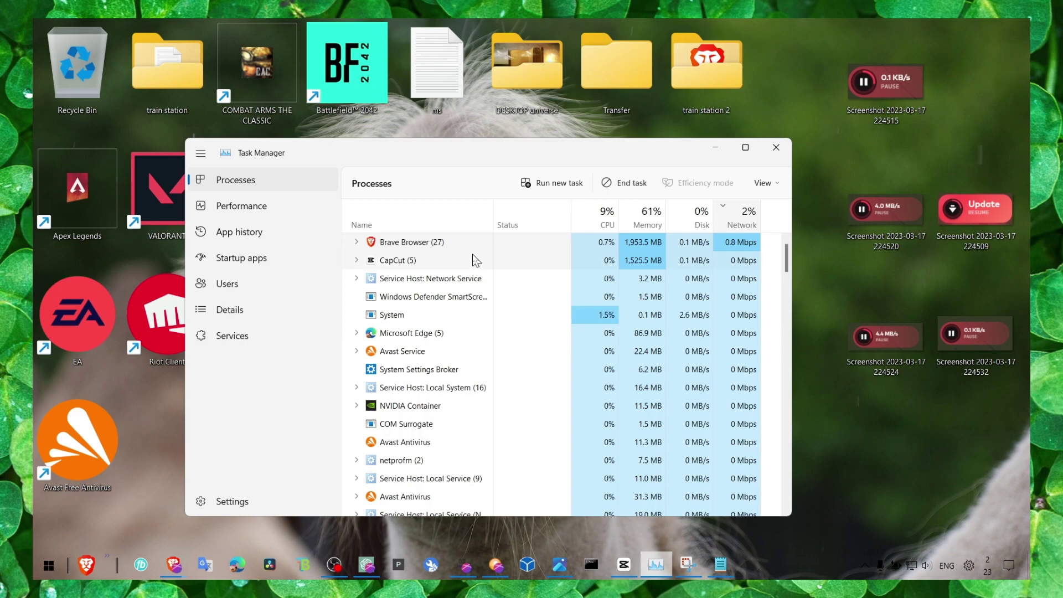
{"action": "right_click", "coordinate": [709, 246]}
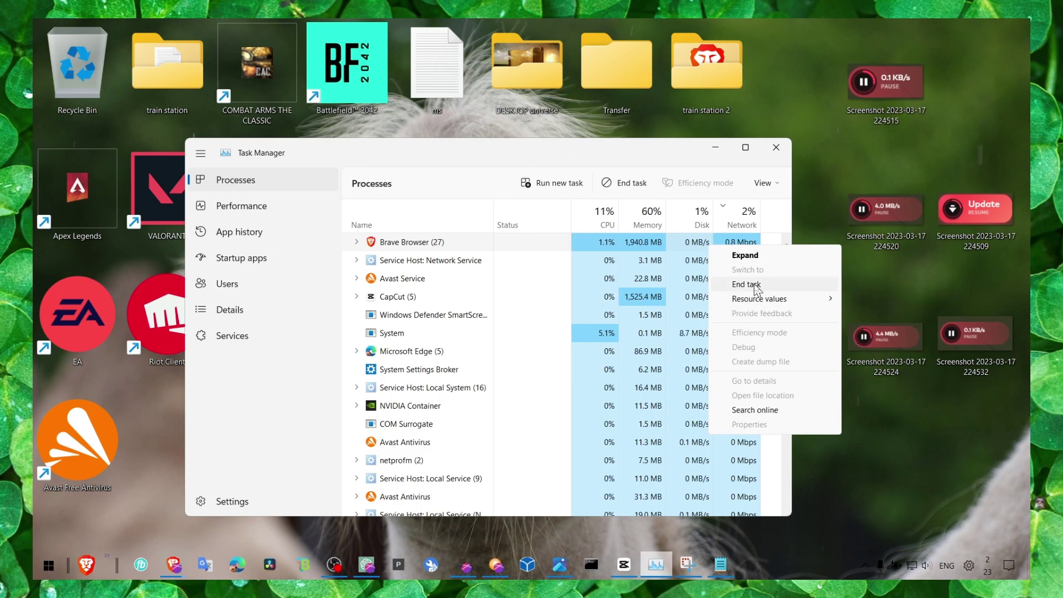
{"action": "left_click", "coordinate": [646, 165]}
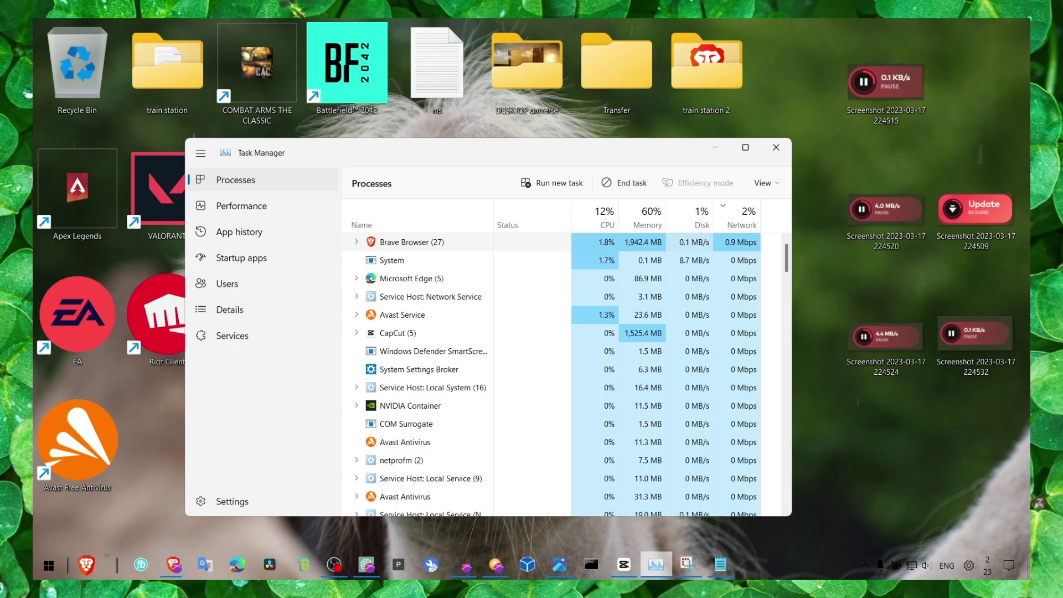
{"action": "left_click", "coordinate": [775, 147]}
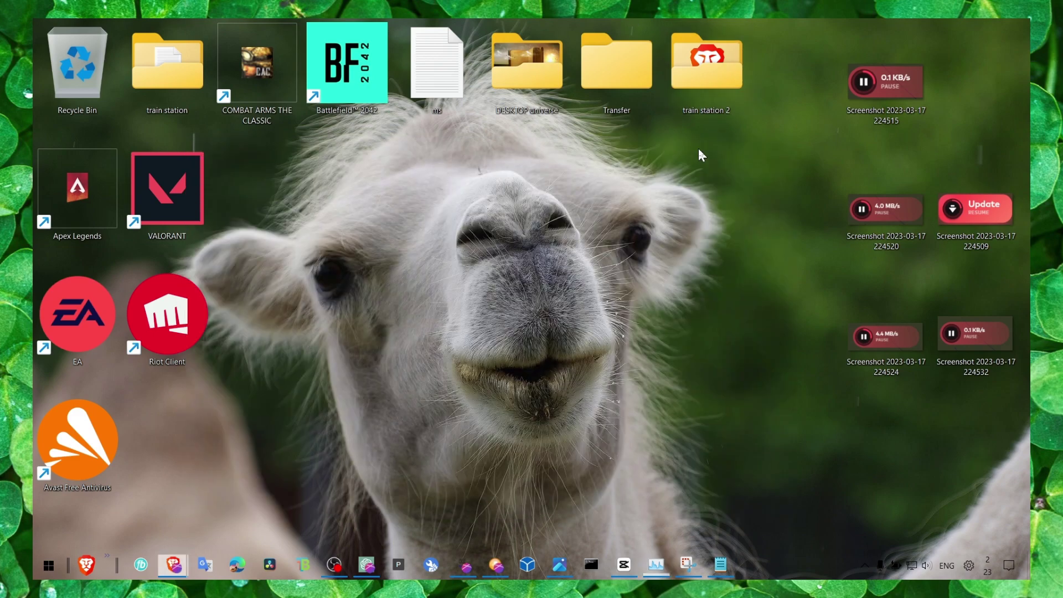
Open the Network Connections window with all network adapters from the advanced network settings
{"action": "right_click", "coordinate": [911, 566]}
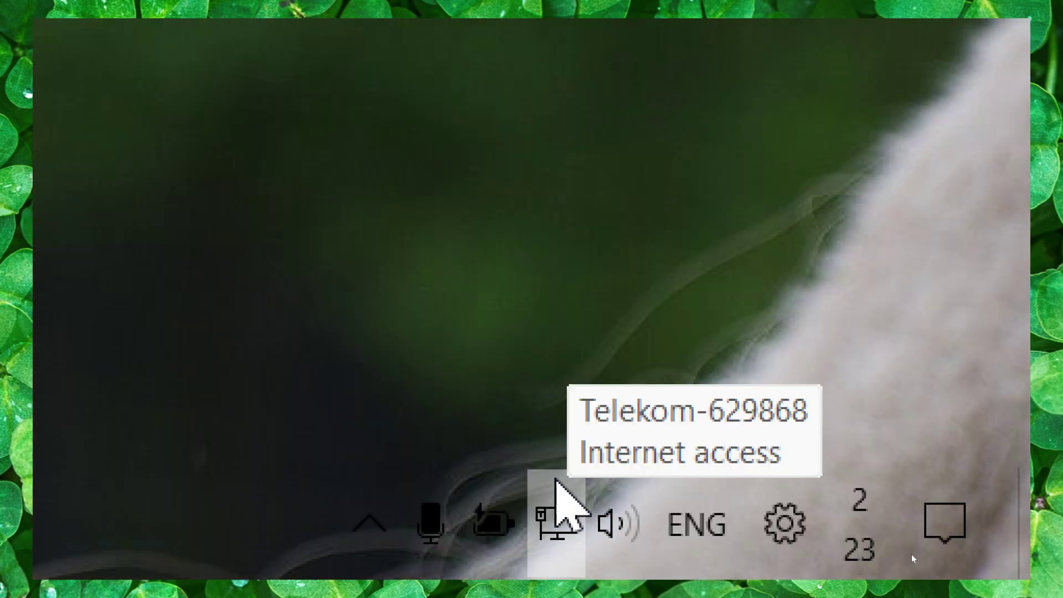
{"action": "right_click", "coordinate": [911, 554]}
{"action": "left_click", "coordinate": [919, 541]}
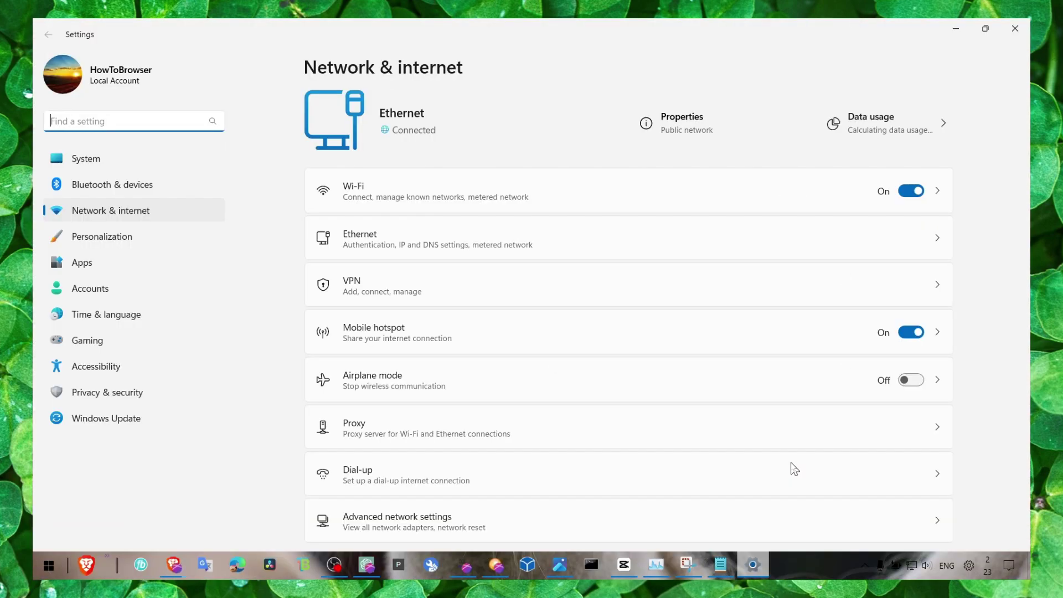
{"action": "left_click", "coordinate": [500, 500]}
{"action": "scroll", "coordinate": [458, 351], "scroll_direction": "down", "scroll_amount": 3}
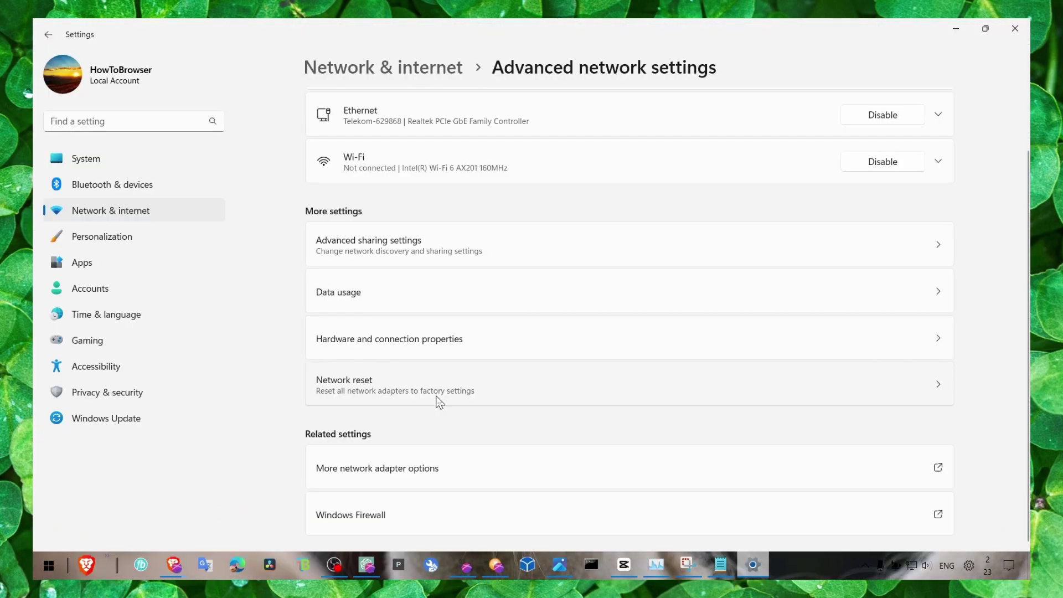
{"action": "left_click", "coordinate": [754, 560]}
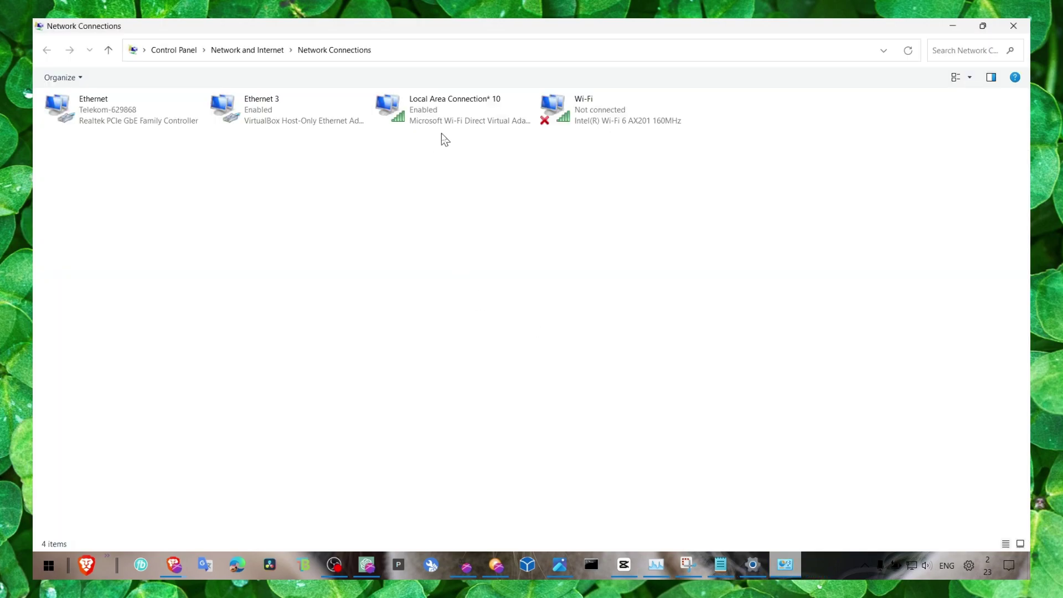
Open the Internet Protocol Version 4 (TCP/IPv4) properties of the Ethernet adapter that uses the Realtek PCIe GbE Family Controller
{"action": "left_click", "coordinate": [83, 226]}
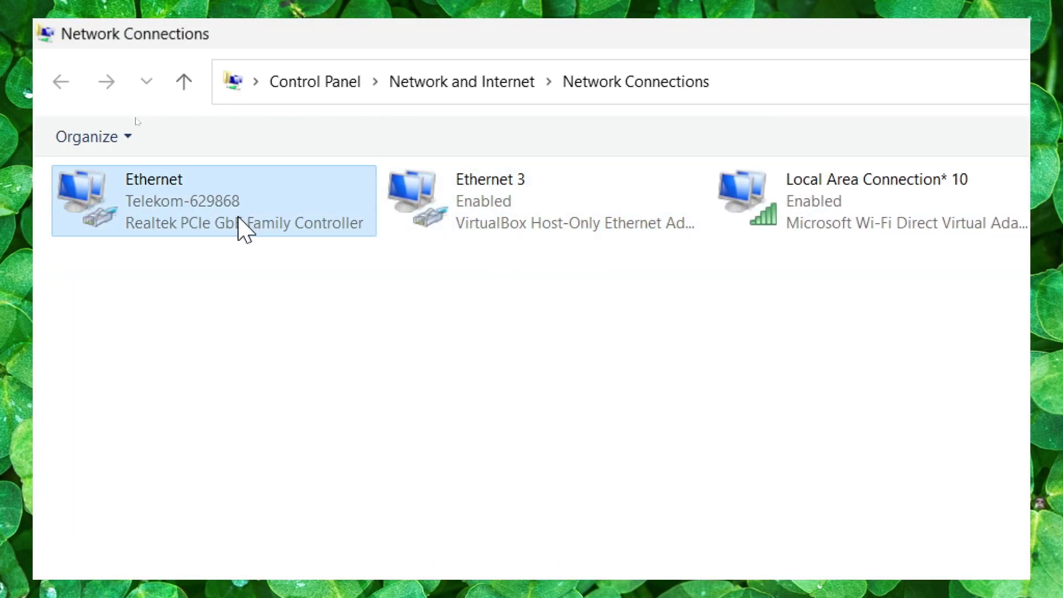
{"action": "right_click", "coordinate": [54, 206]}
{"action": "left_click", "coordinate": [293, 425]}
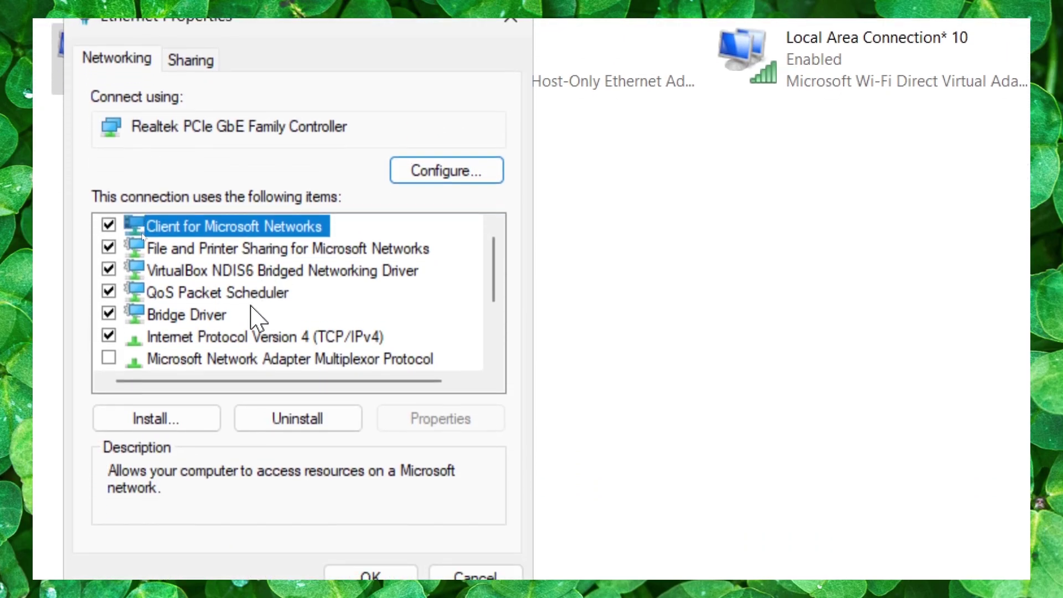
{"action": "left_click", "coordinate": [324, 339]}
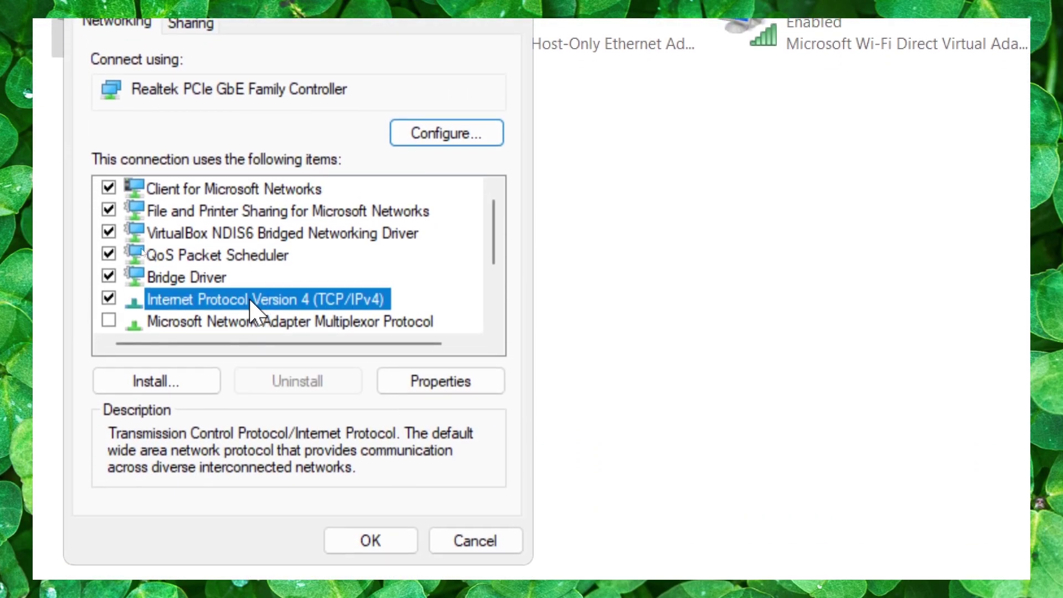
{"action": "scroll", "coordinate": [388, 330], "scroll_direction": "down", "scroll_amount": 2}
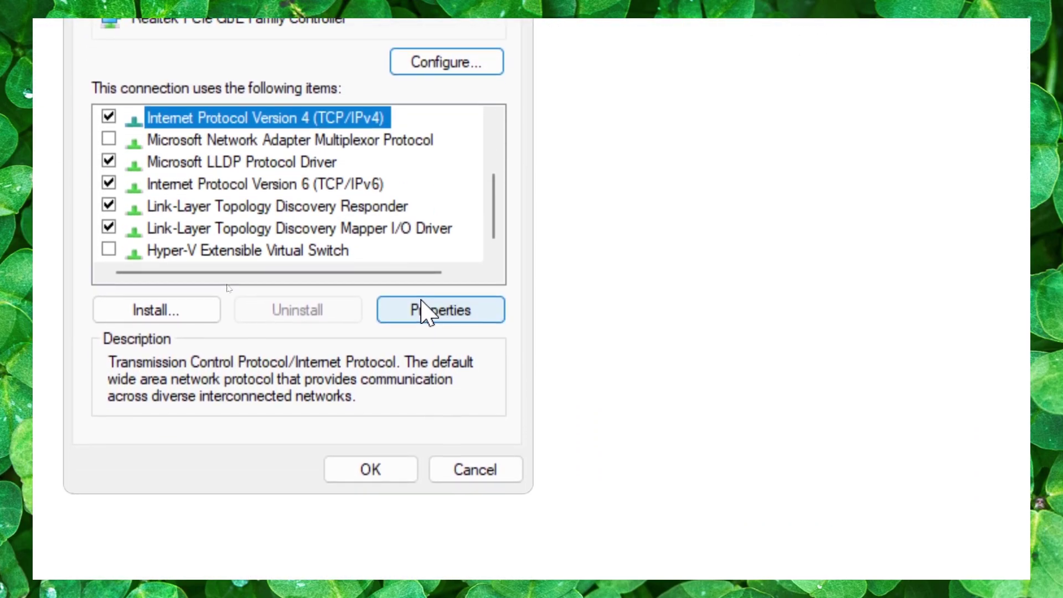
{"action": "left_click", "coordinate": [438, 405]}
{"action": "key", "text": "alt"}
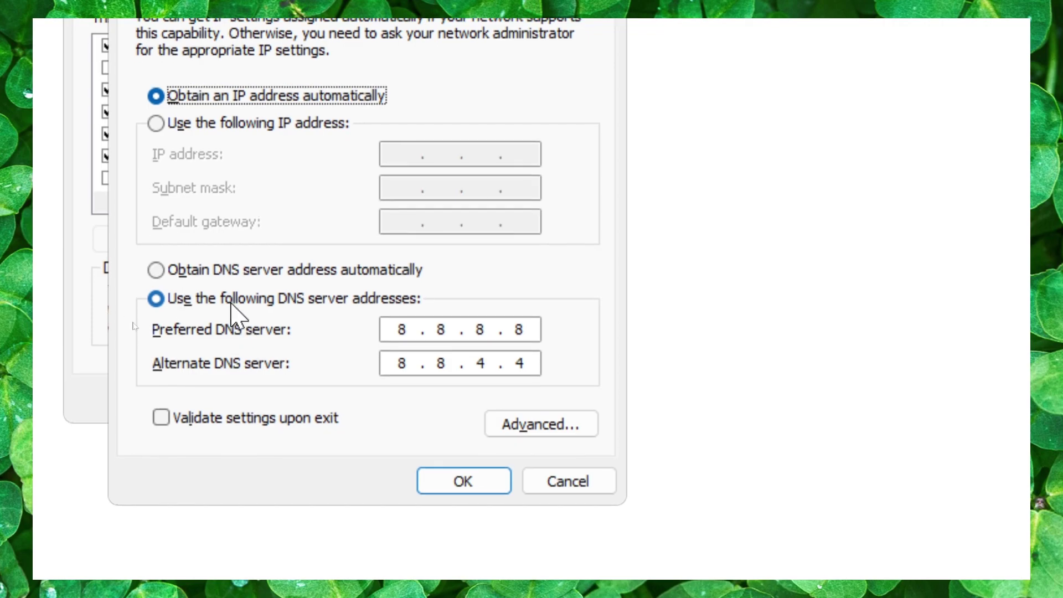
Use 8.8.8.8 as preferred and 8.8.4.4 as alternate DNS server, and close the adapter, Network Connections and Settings windows
{"action": "left_click_drag", "start_coordinate": [391, 335], "coordinate": [440, 334]}
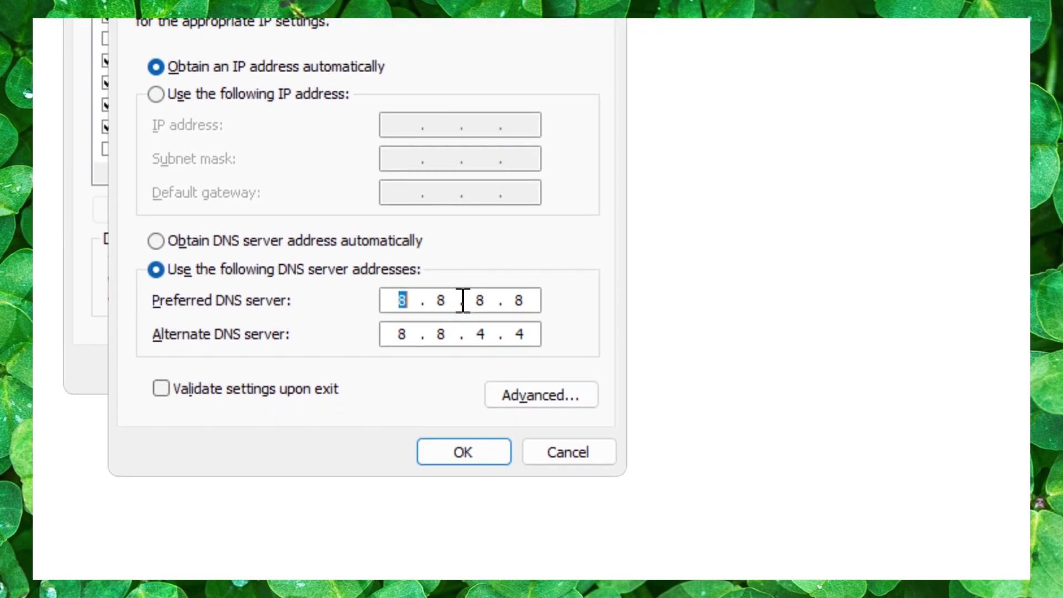
{"action": "left_click", "coordinate": [509, 302]}
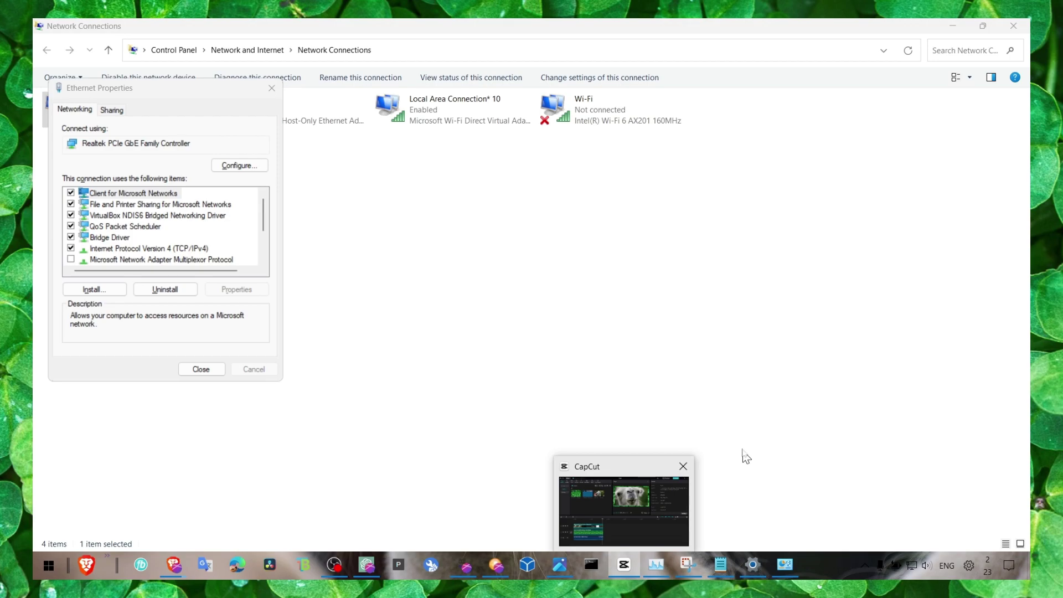
{"action": "left_click", "coordinate": [272, 88]}
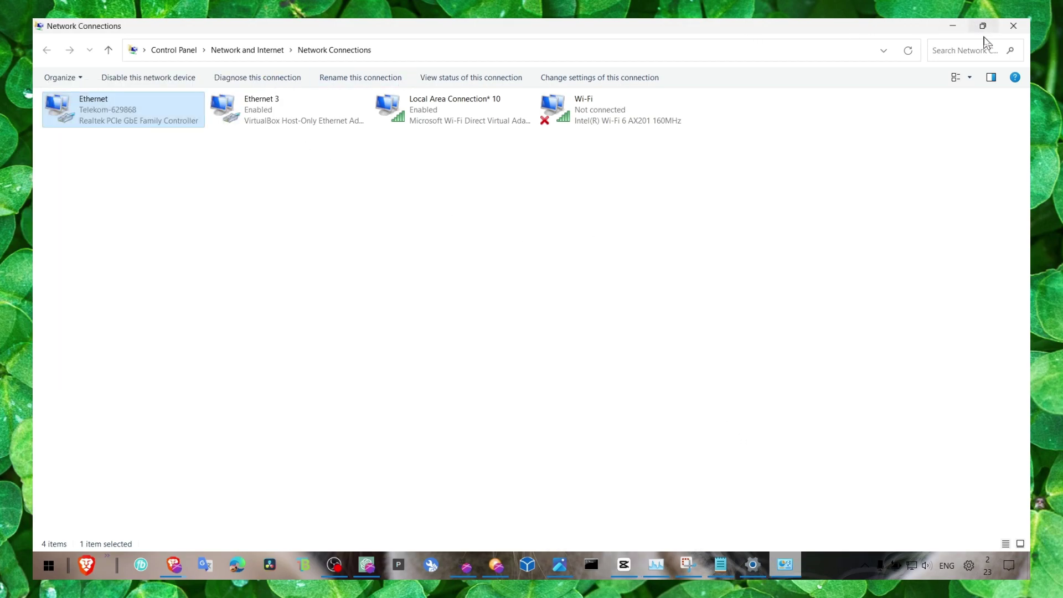
{"action": "left_click", "coordinate": [1013, 28]}
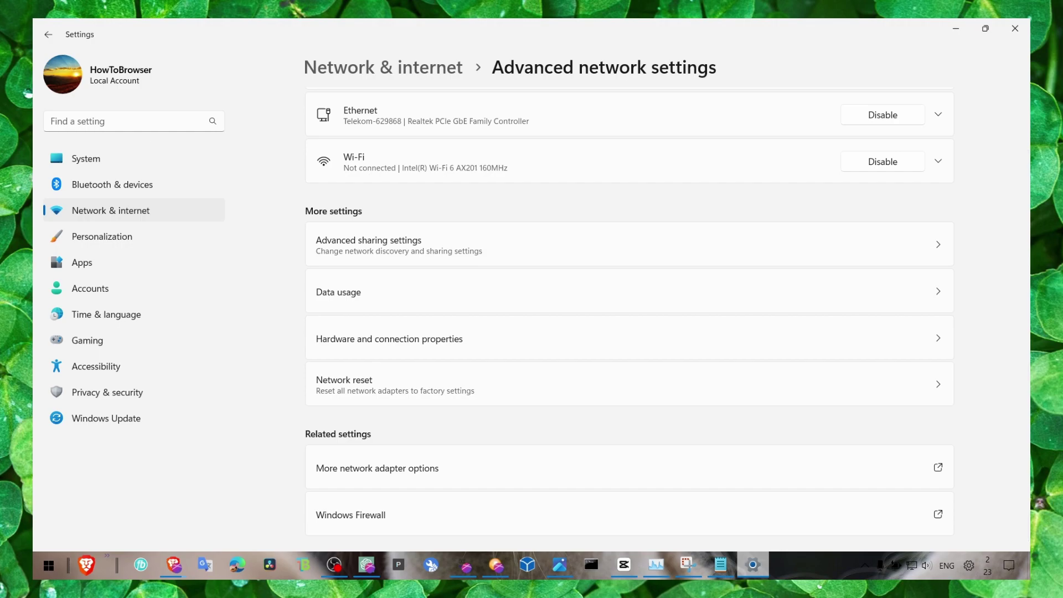
{"action": "left_click", "coordinate": [1015, 29]}
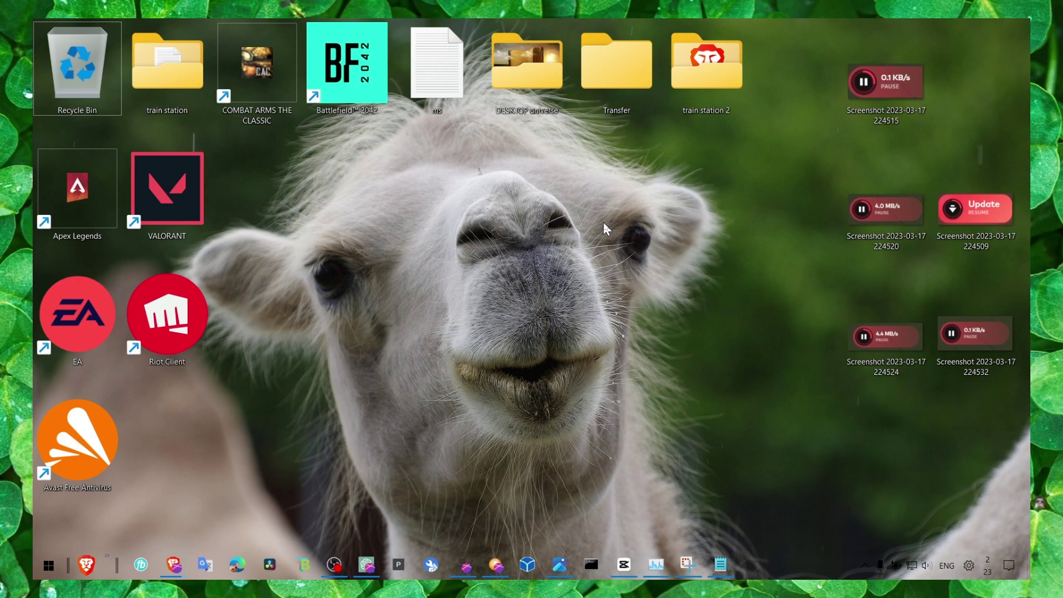
Search Windows for "allow an app through windows firewall" and dismiss the search
{"action": "key", "text": "super+s"}
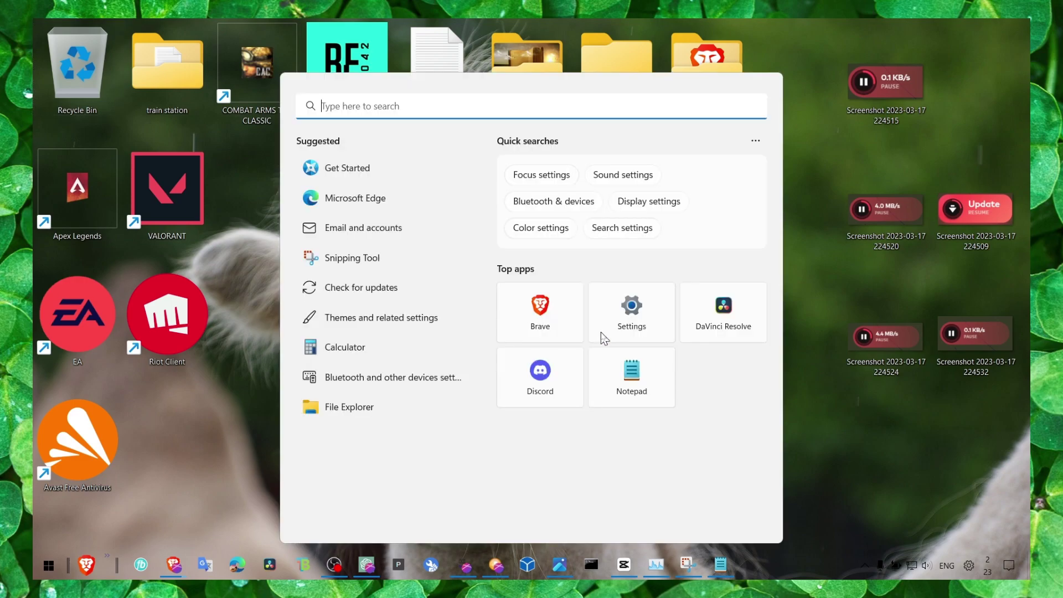
{"action": "type", "text": "a"}
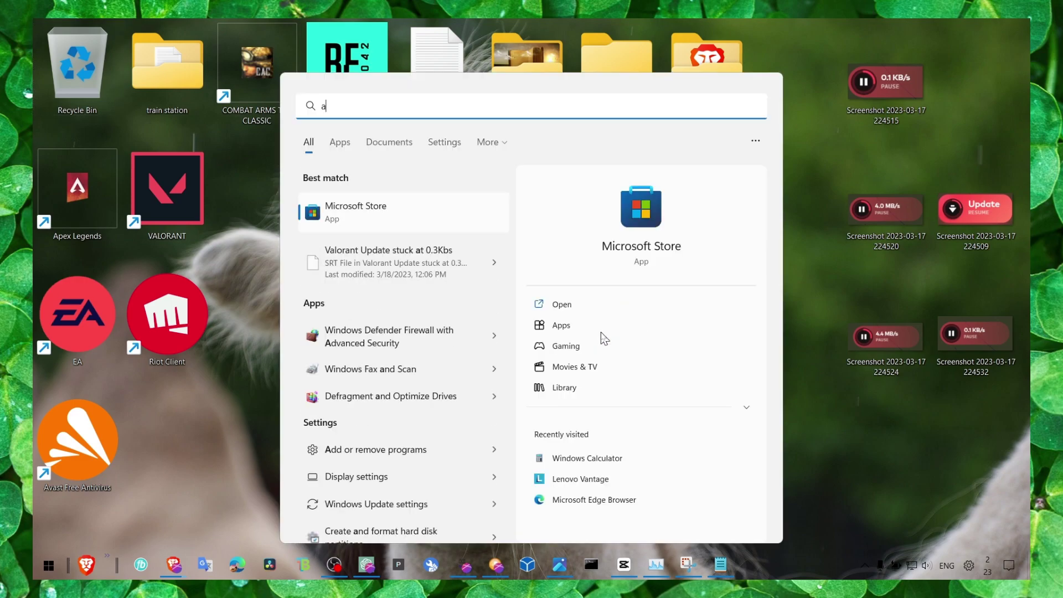
{"action": "type", "text": "llow an a"}
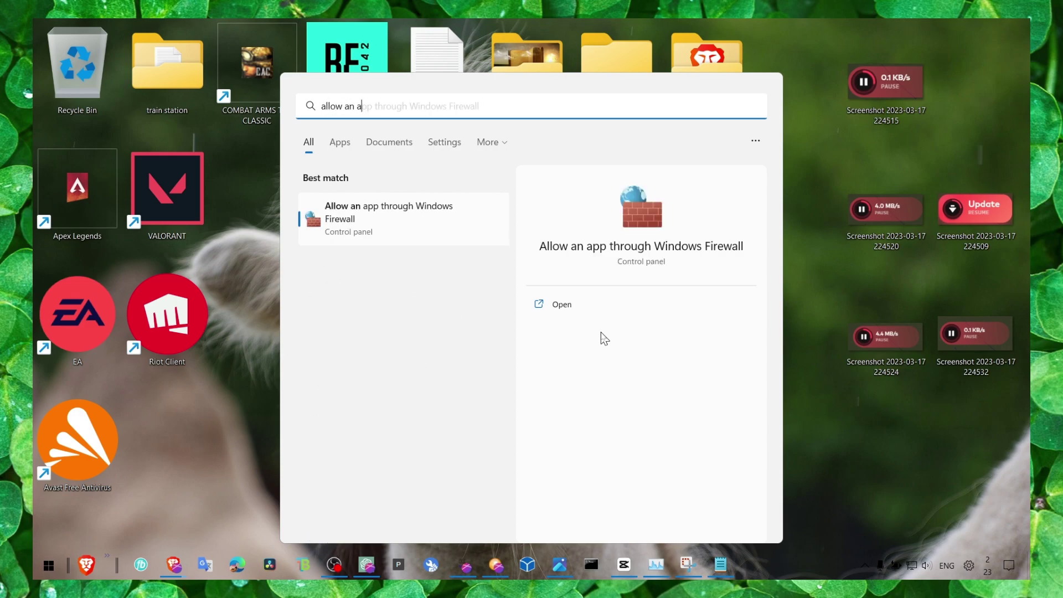
{"action": "type", "text": "pp thour"}
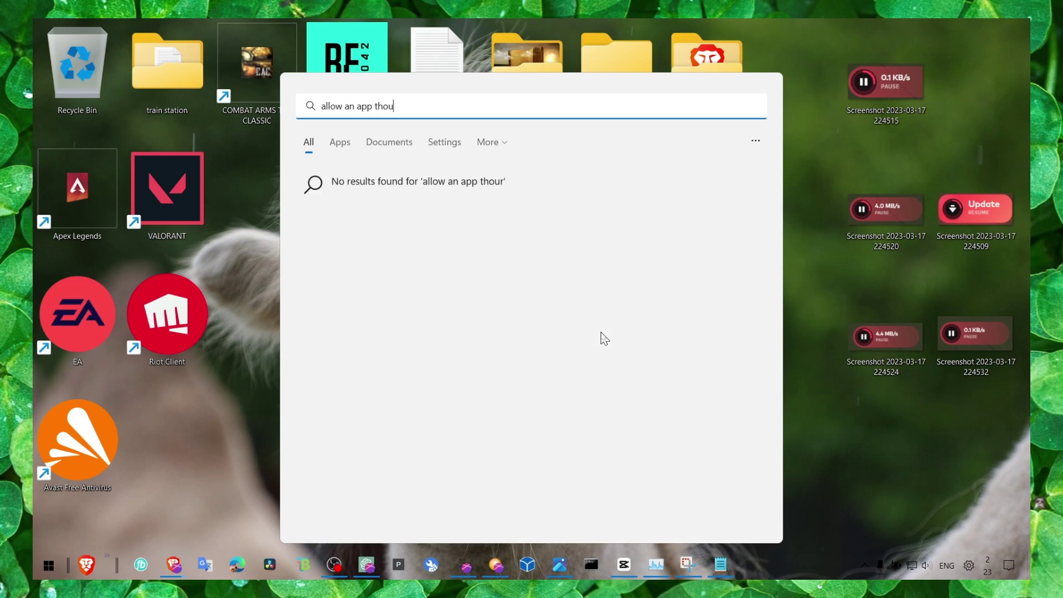
{"action": "key", "text": "BackSpace"}
{"action": "key", "text": "BackSpace"}
{"action": "type", "text": "rough wind"}
{"action": "type", "text": "owsf"}
{"action": "type", "text": "firewall;"}
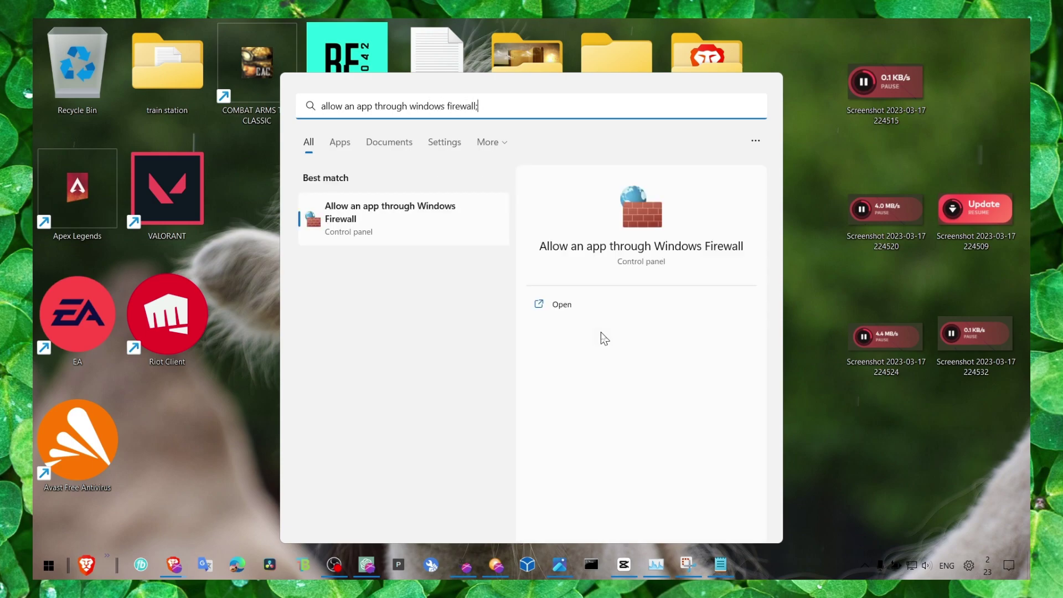
{"action": "key", "text": "Escape"}
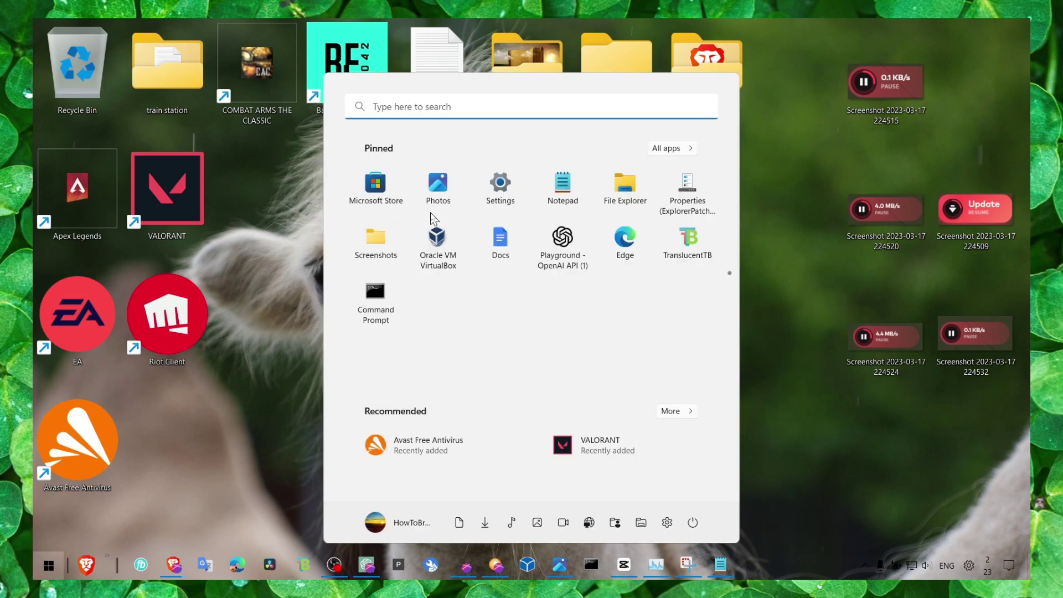
Search Windows for "allow an app through windows firewall" and open that Control Panel page
{"action": "left_click", "coordinate": [420, 111]}
{"action": "type", "text": "allow an p"}
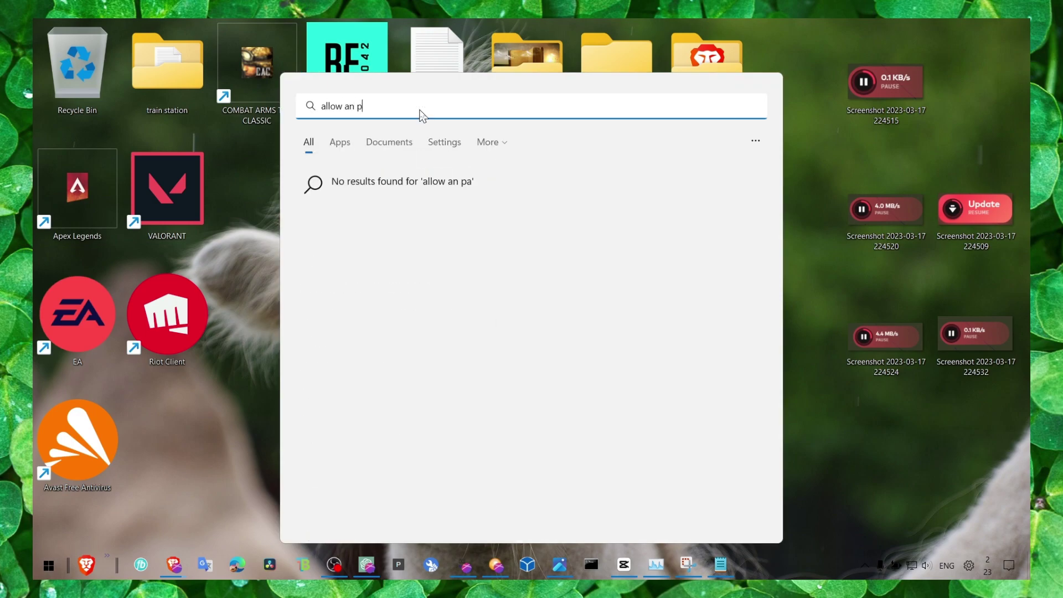
{"action": "key", "text": "BackSpace"}
{"action": "type", "text": "app"}
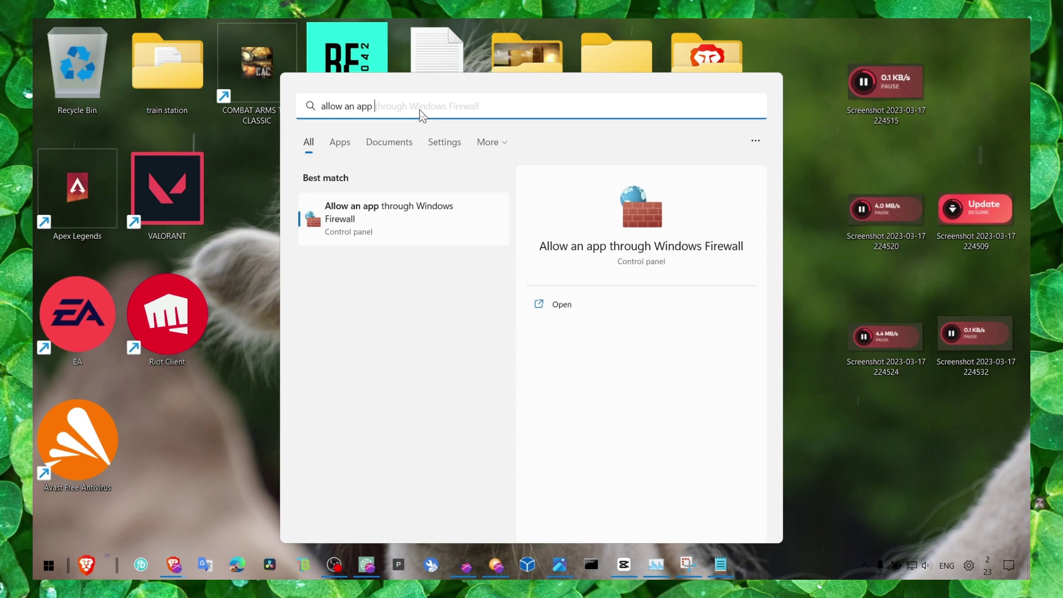
{"action": "type", "text": " thr"}
{"action": "key", "text": "BackSpace"}
{"action": "key", "text": "BackSpace"}
{"action": "key", "text": "BackSpace"}
{"action": "key", "text": "BackSpace"}
{"action": "key", "text": "BackSpace"}
{"action": "key", "text": "BackSpace"}
{"action": "type", "text": "ap"}
{"action": "key", "text": "BackSpace"}
{"action": "key", "text": "BackSpace"}
{"action": "type", "text": "pp through wind"}
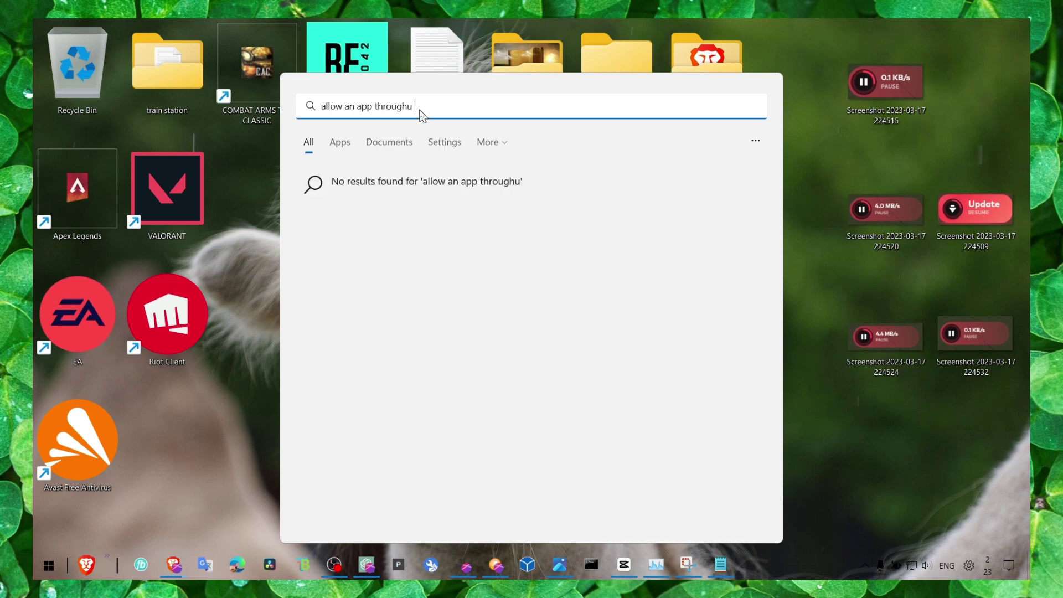
{"action": "type", "text": "ows firew"}
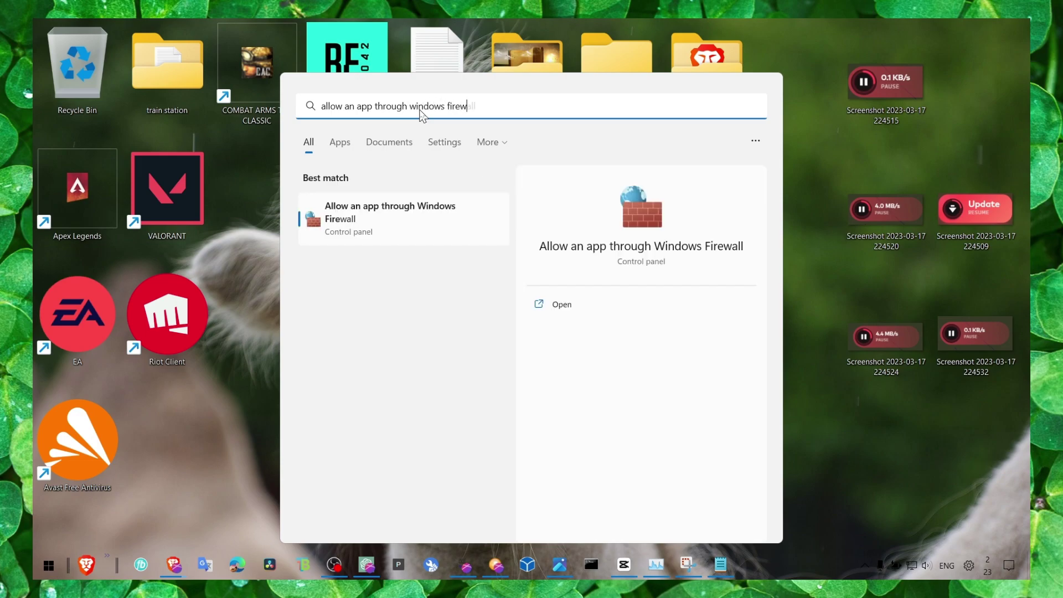
{"action": "type", "text": "all"}
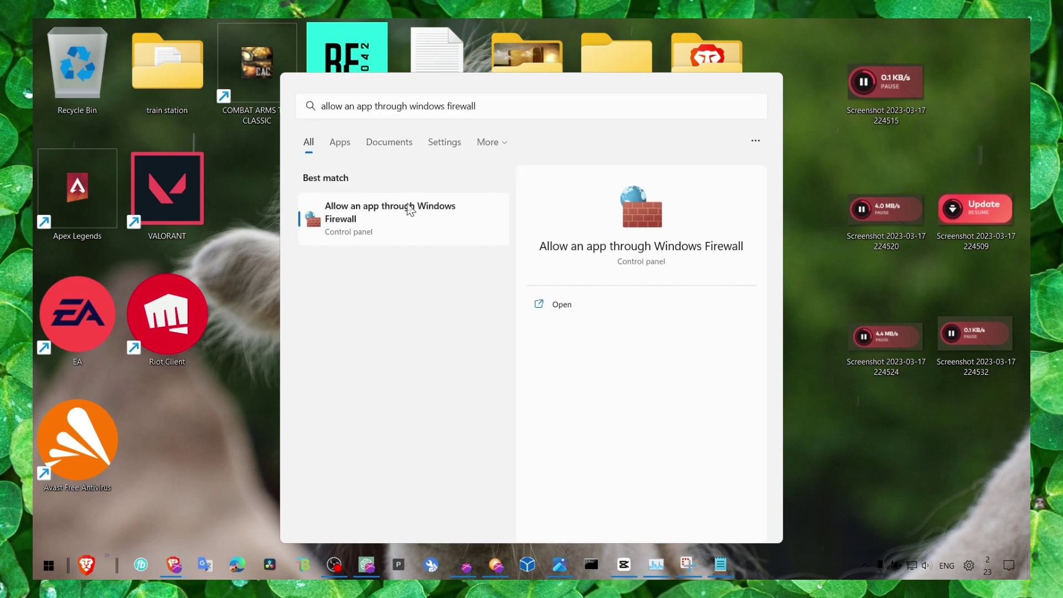
{"action": "left_click", "coordinate": [414, 206]}
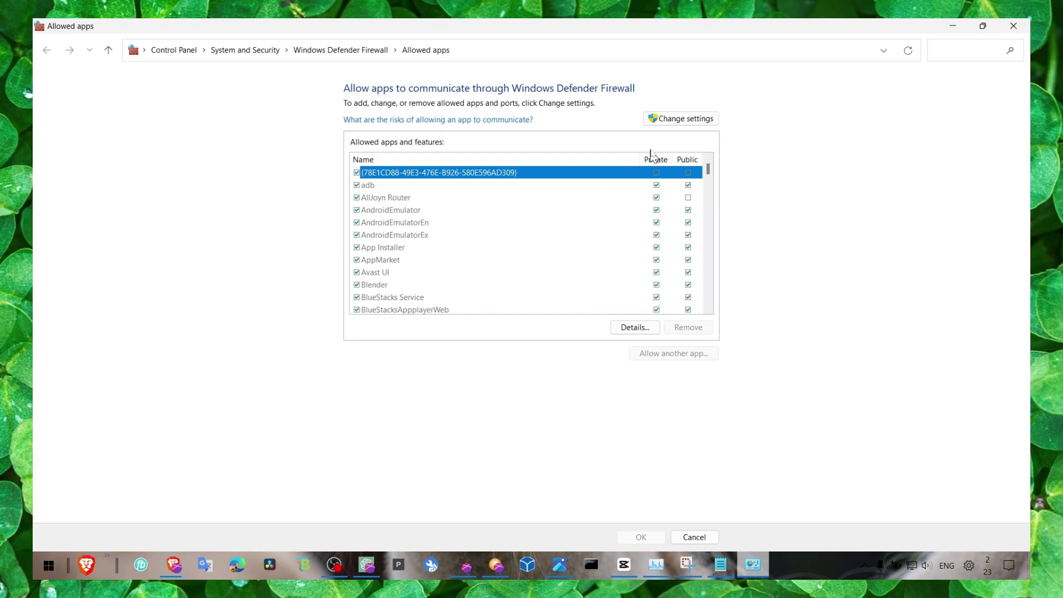
Enable changes to the firewall's allowed apps and try to add RiotClientServices from the Riot Client folder as another app
{"action": "left_click", "coordinate": [532, 228]}
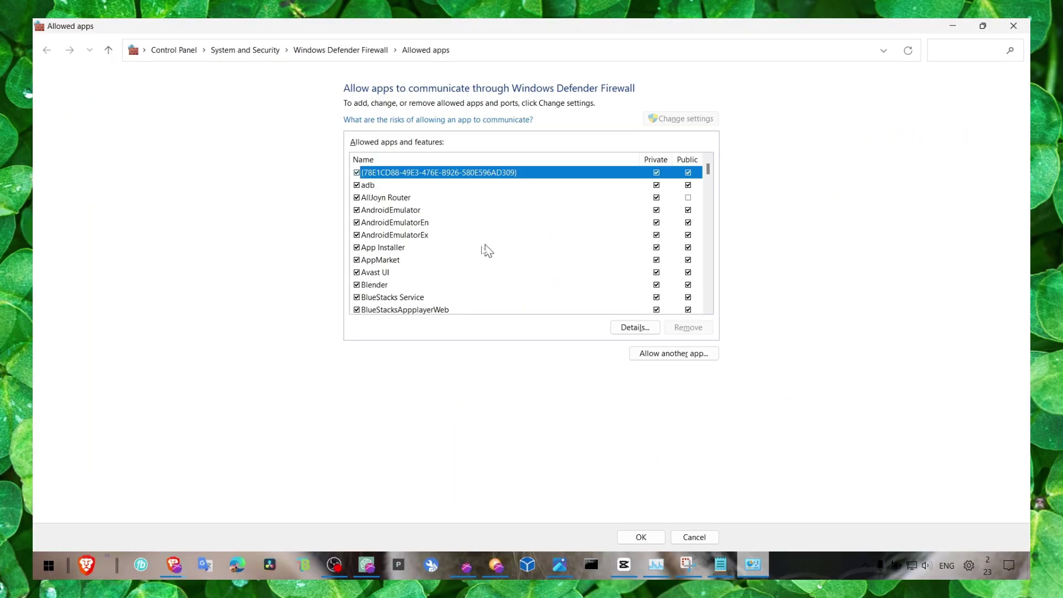
{"action": "scroll", "coordinate": [443, 252], "scroll_direction": "down", "scroll_amount": 4}
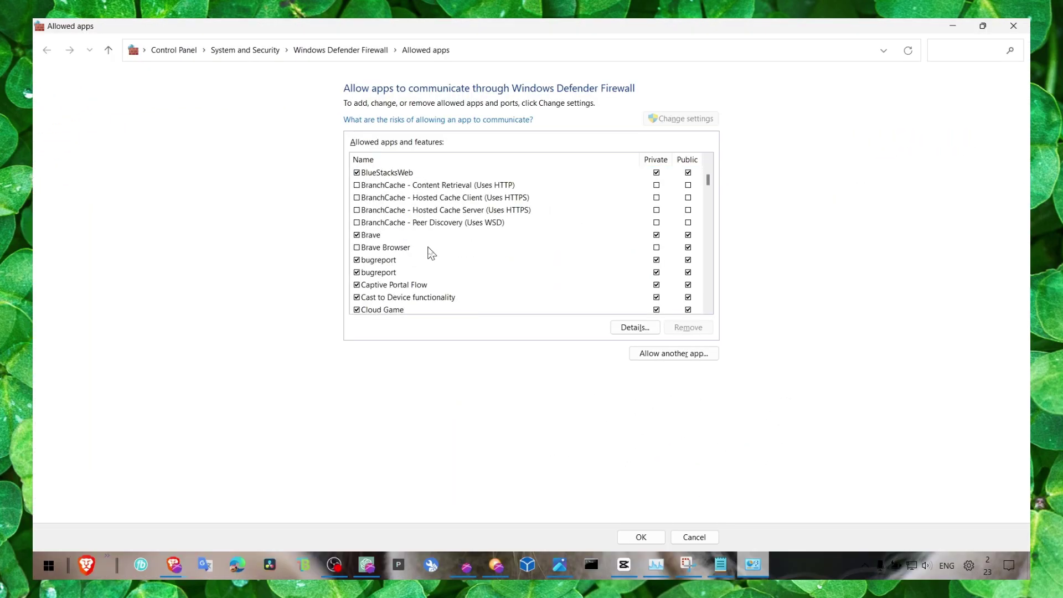
{"action": "left_click", "coordinate": [662, 353]}
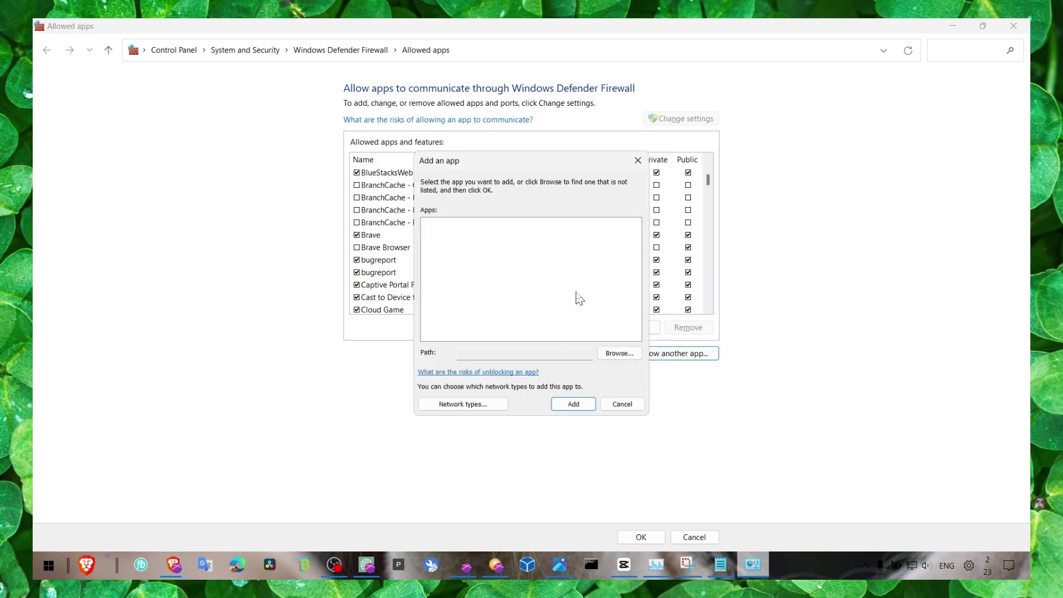
{"action": "left_click", "coordinate": [620, 352]}
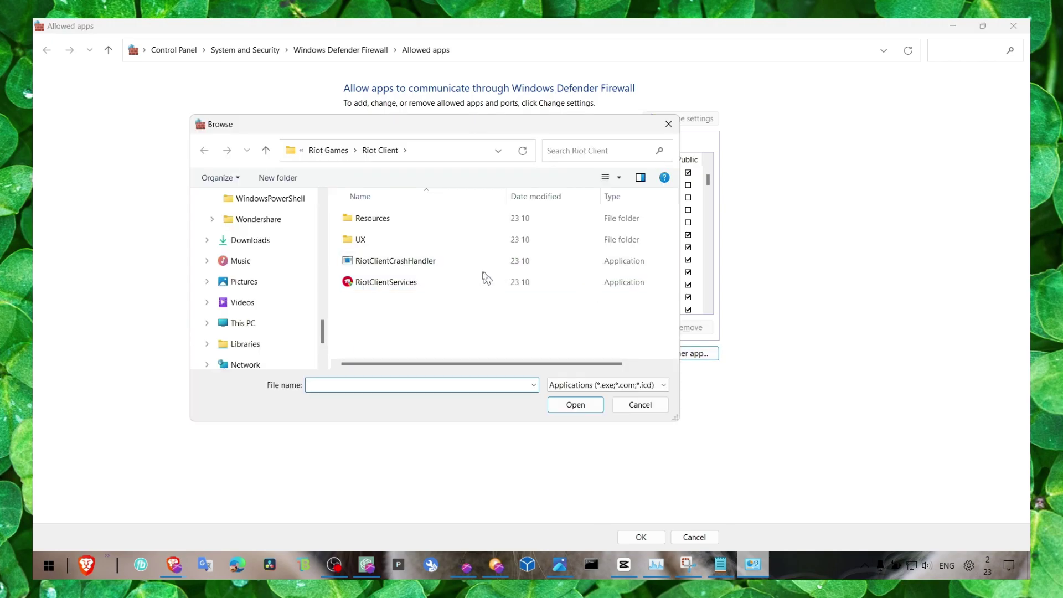
{"action": "left_click_drag", "start_coordinate": [328, 276], "coordinate": [227, 264]}
{"action": "scroll", "coordinate": [309, 294], "scroll_direction": "up", "scroll_amount": 3}
{"action": "left_click", "coordinate": [439, 221]}
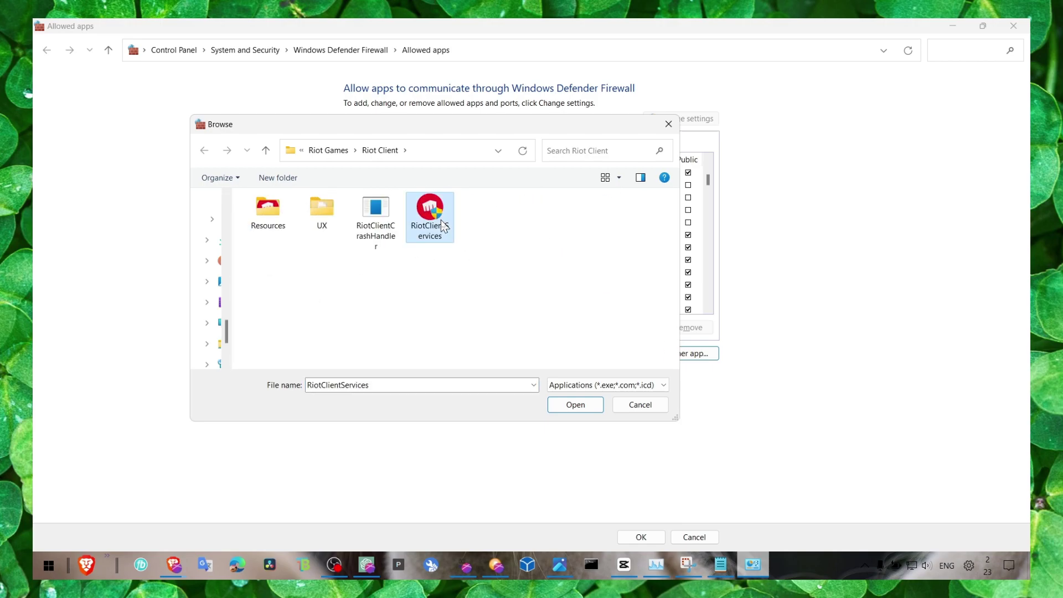
{"action": "left_click", "coordinate": [560, 403]}
{"action": "left_click", "coordinate": [573, 403]}
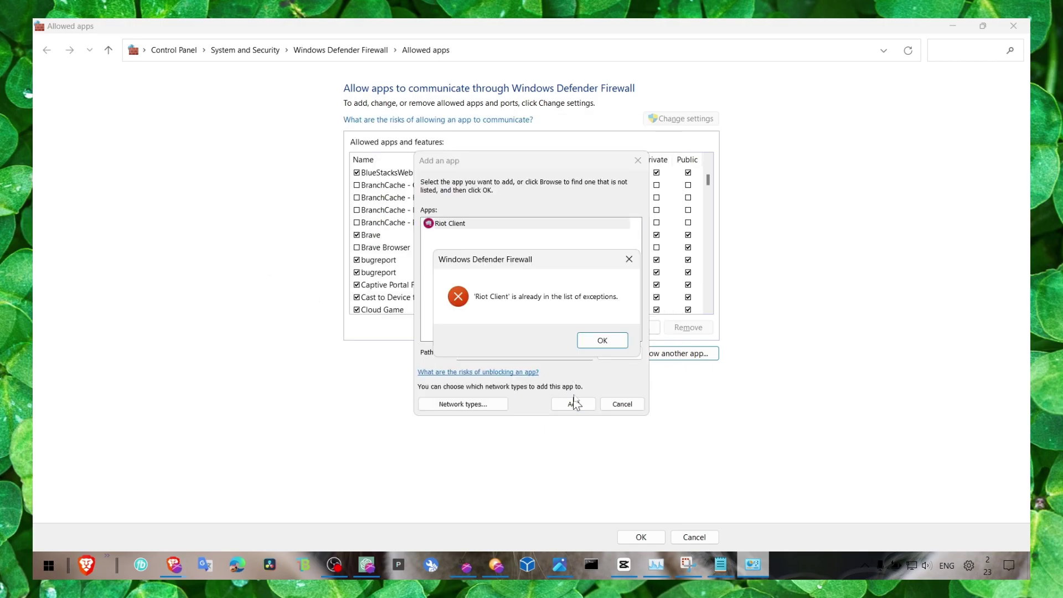
{"action": "left_click", "coordinate": [594, 340]}
{"action": "left_click", "coordinate": [636, 161]}
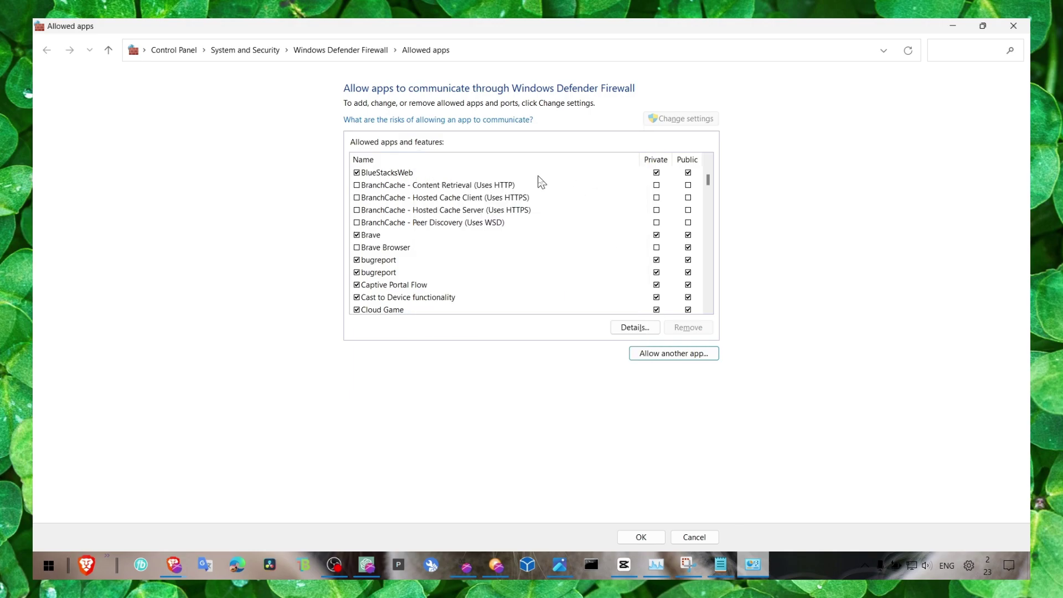
Find Riot Client in the allowed apps list, check its Private and Public permissions, and confirm the allowed apps settings
{"action": "scroll", "coordinate": [474, 260], "scroll_direction": "down", "scroll_amount": 3}
{"action": "scroll", "coordinate": [474, 260], "scroll_direction": "up", "scroll_amount": 5}
{"action": "scroll", "coordinate": [474, 259], "scroll_direction": "up", "scroll_amount": 2}
{"action": "scroll", "coordinate": [473, 259], "scroll_direction": "down", "scroll_amount": 13}
{"action": "scroll", "coordinate": [472, 259], "scroll_direction": "down", "scroll_amount": 8}
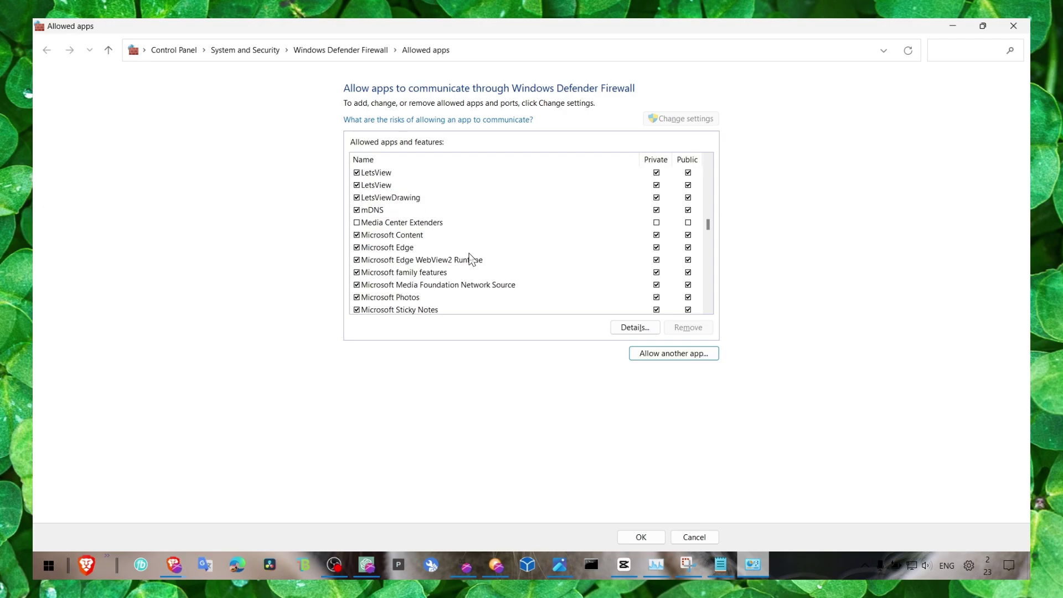
{"action": "scroll", "coordinate": [469, 258], "scroll_direction": "down", "scroll_amount": 5}
{"action": "scroll", "coordinate": [462, 254], "scroll_direction": "up", "scroll_amount": 3}
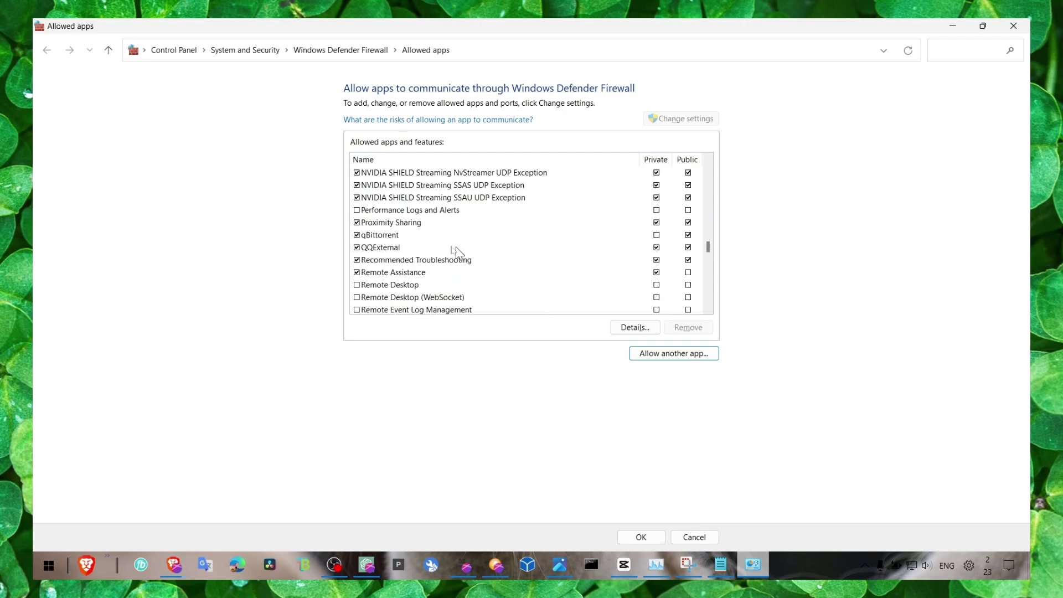
{"action": "scroll", "coordinate": [408, 250], "scroll_direction": "up", "scroll_amount": 1}
{"action": "scroll", "coordinate": [408, 250], "scroll_direction": "up", "scroll_amount": 2}
{"action": "scroll", "coordinate": [407, 252], "scroll_direction": "down", "scroll_amount": 2}
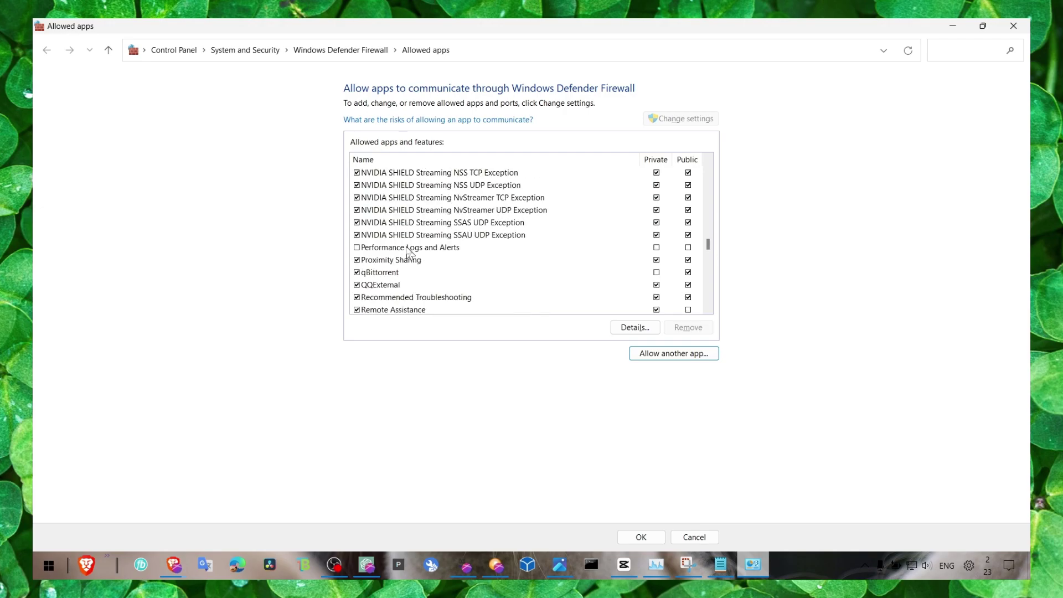
{"action": "scroll", "coordinate": [402, 249], "scroll_direction": "up", "scroll_amount": 4}
{"action": "left_click", "coordinate": [400, 245]}
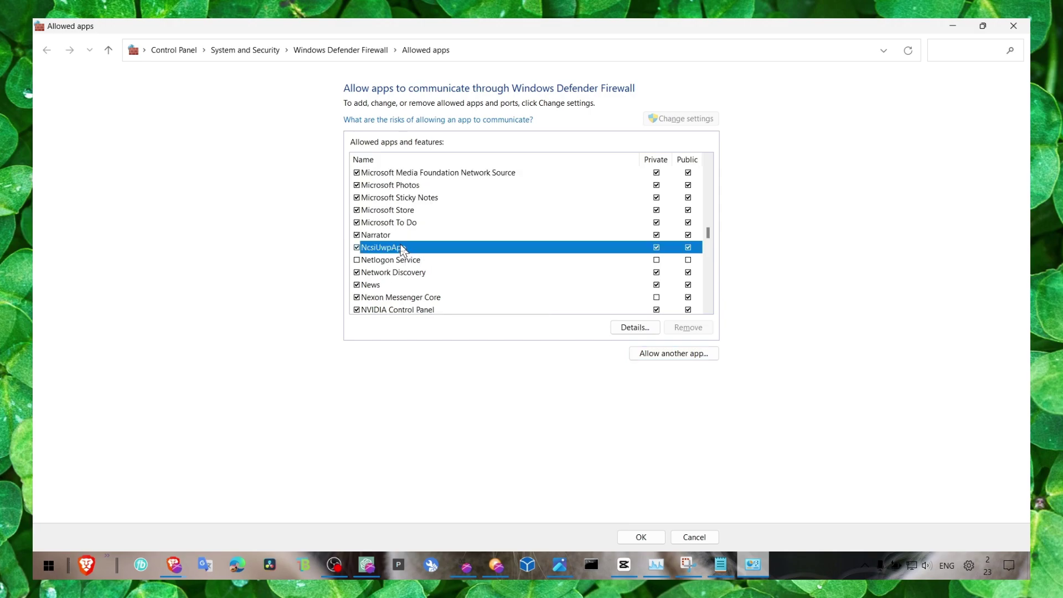
{"action": "key", "text": "r"}
{"action": "scroll", "coordinate": [390, 186], "scroll_direction": "up", "scroll_amount": 5}
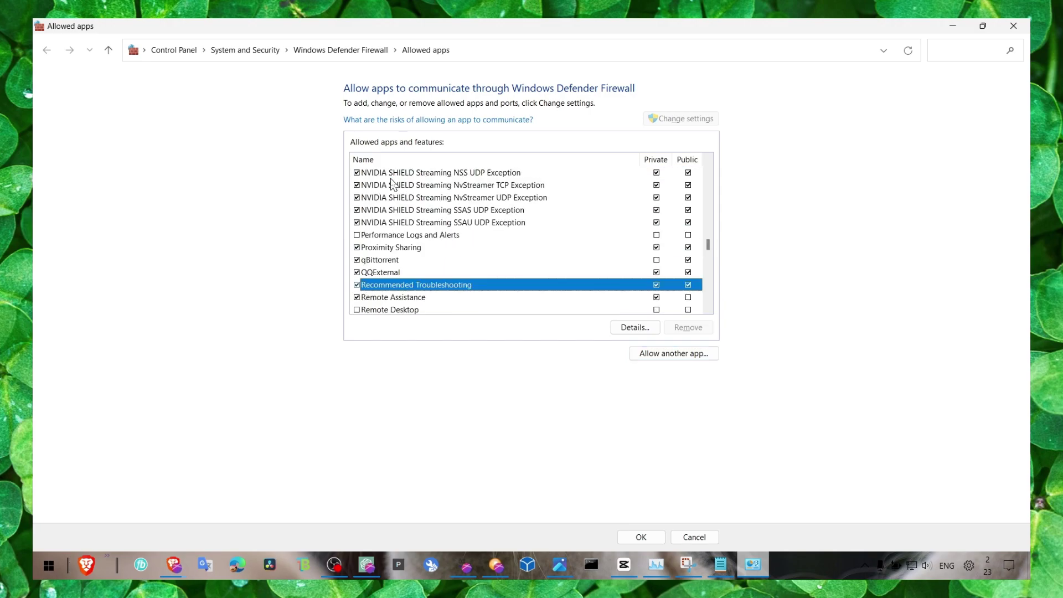
{"action": "scroll", "coordinate": [393, 185], "scroll_direction": "down", "scroll_amount": 5}
{"action": "left_click", "coordinate": [389, 223]}
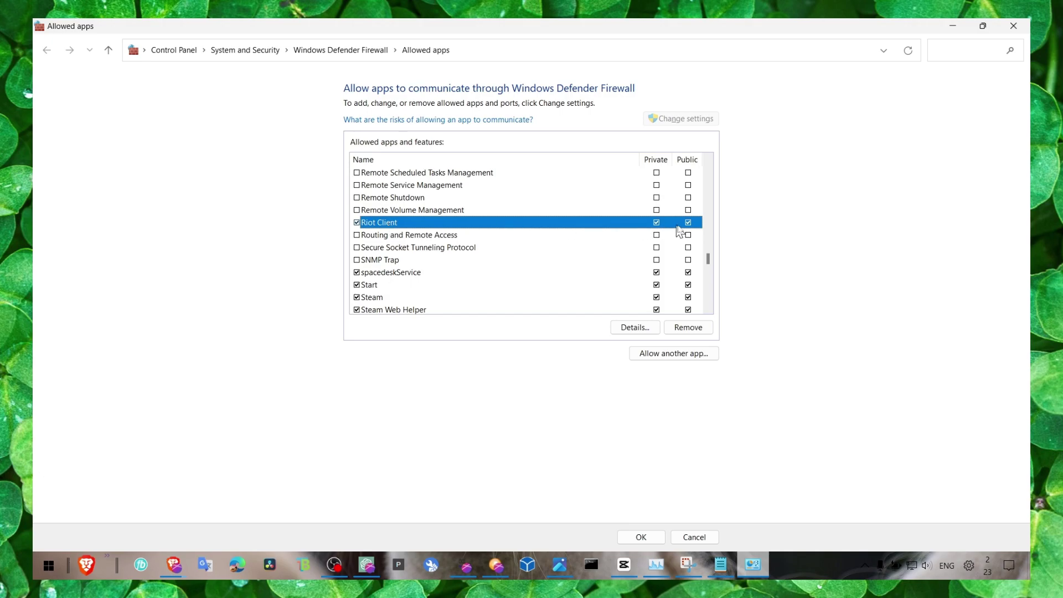
{"action": "left_click", "coordinate": [642, 536]}
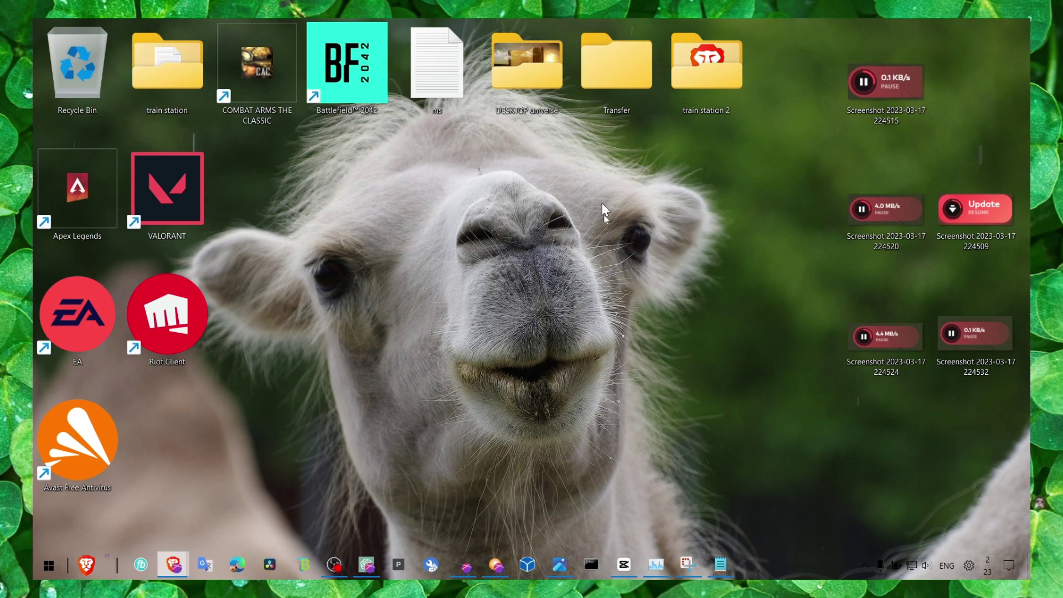
Search Windows for "cmd" and open Command Prompt
{"action": "left_click", "coordinate": [613, 335]}
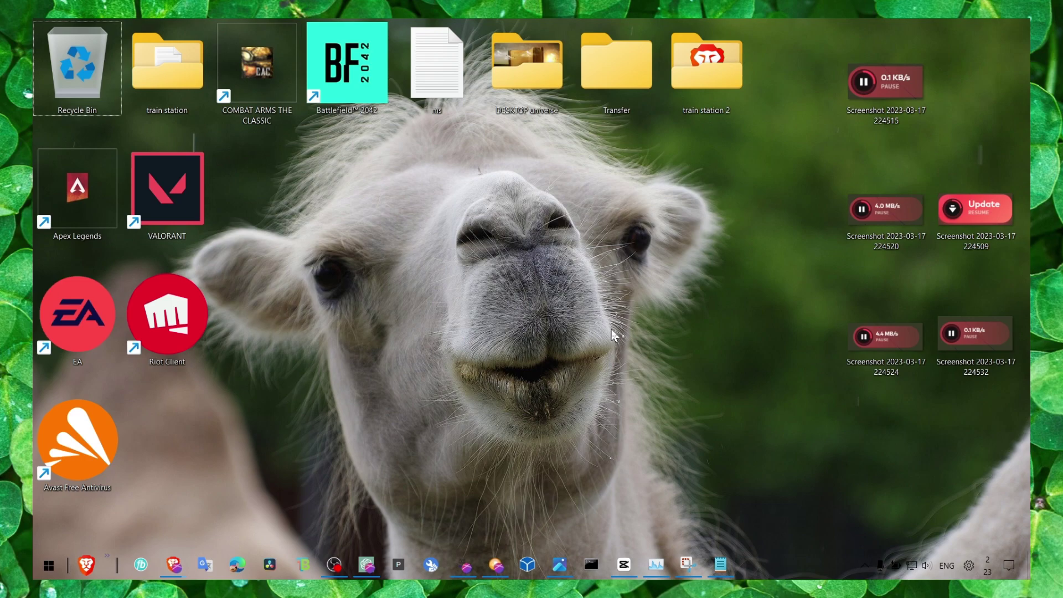
{"action": "key", "text": "super"}
{"action": "type", "text": "cmd"}
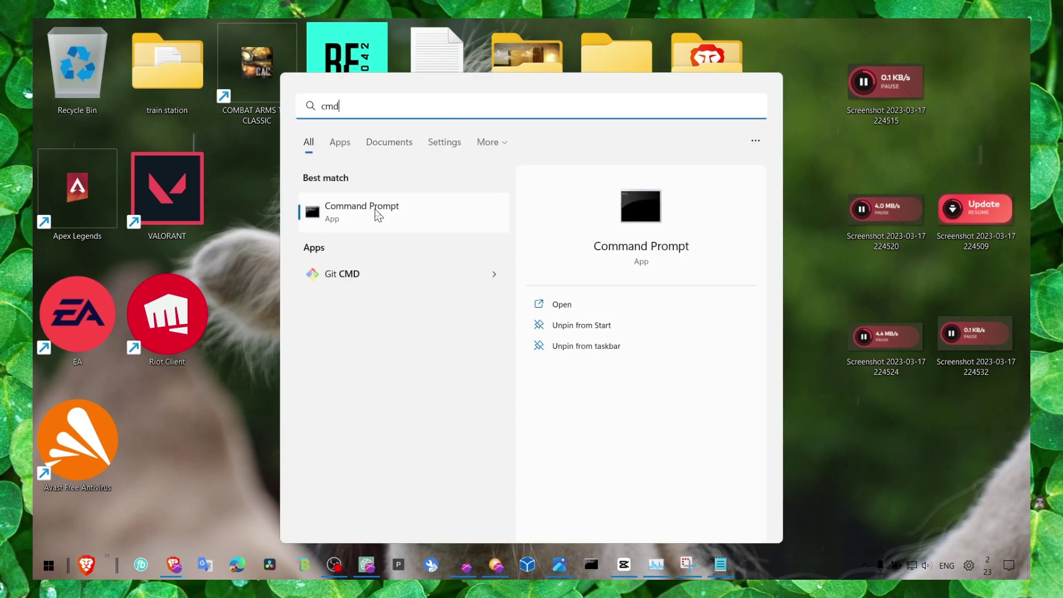
{"action": "right_click", "coordinate": [379, 216]}
{"action": "key", "text": "Escape"}
{"action": "key", "text": "Escape"}
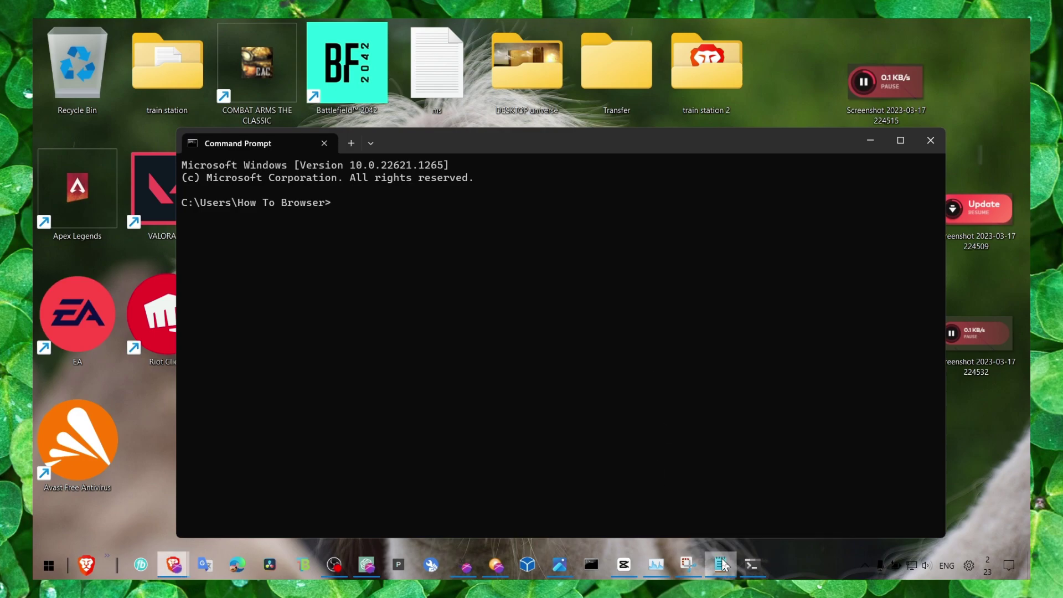
Switch to Notepad and copy the "ipconfig /flushdns" command from the ipconfig flushdns note
{"action": "key", "text": "super+d"}
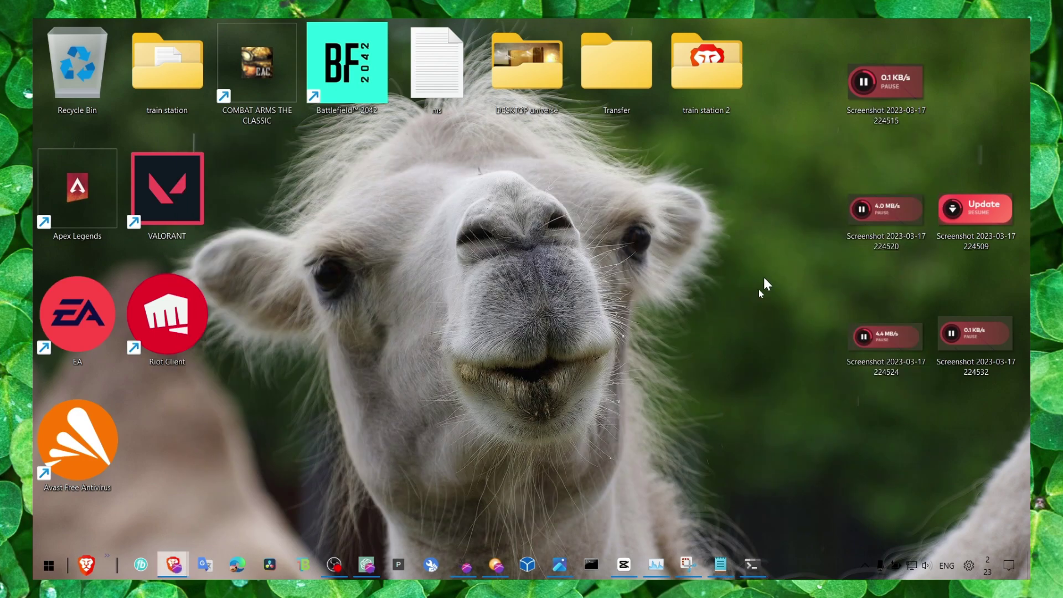
{"action": "left_click", "coordinate": [720, 564]}
{"action": "left_click", "coordinate": [627, 164]}
{"action": "triple_click", "coordinate": [606, 219]}
{"action": "key", "text": "ctrl+c"}
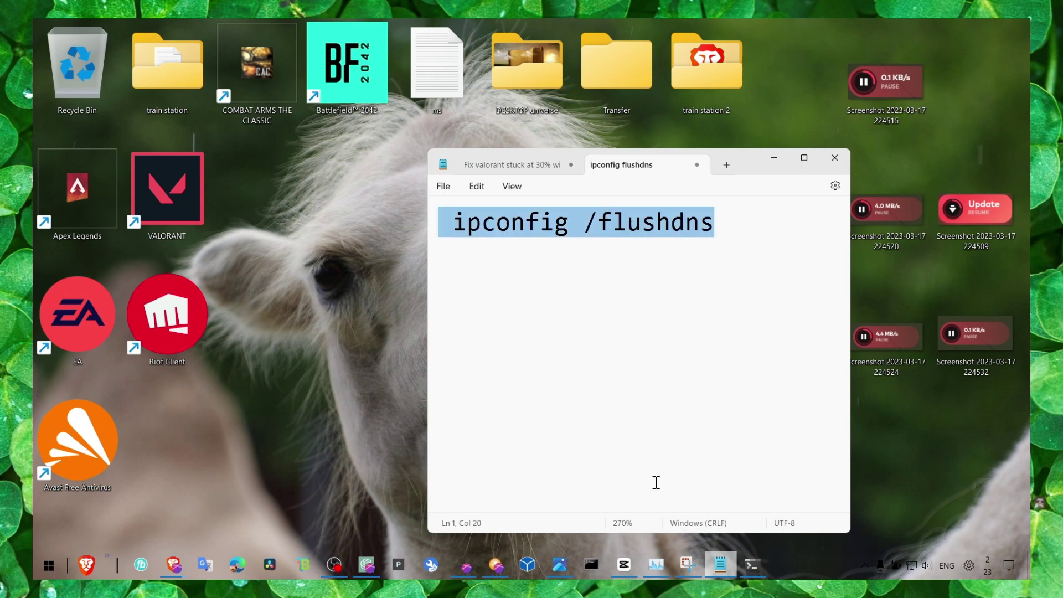
Run the copied "ipconfig /flushdns" command in Command Prompt, and minimise the Command Prompt and Notepad windows
{"action": "left_click", "coordinate": [753, 562]}
{"action": "key", "text": "ctrl+v"}
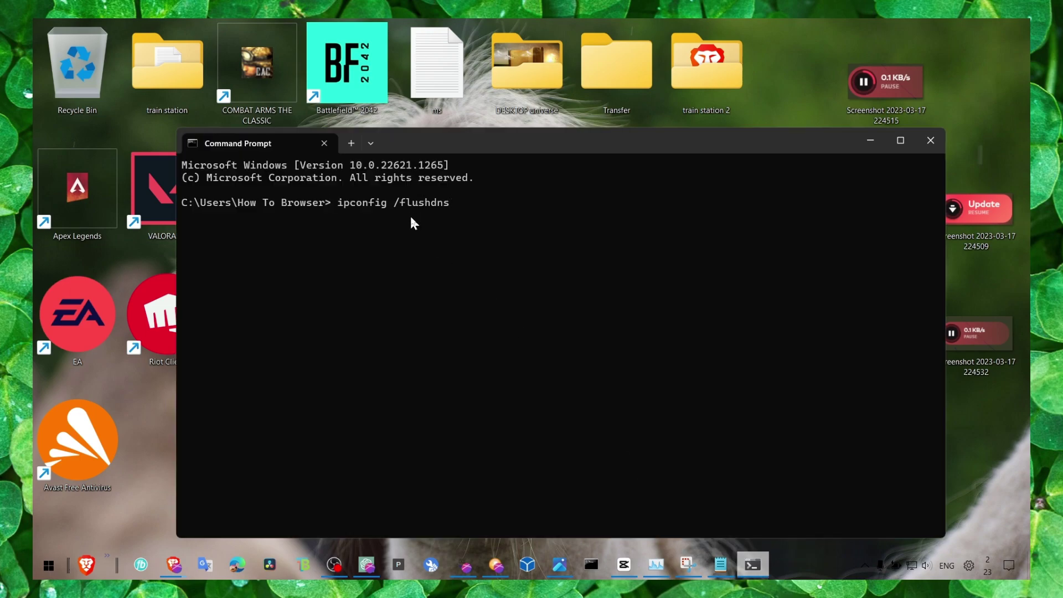
{"action": "key", "text": "Return"}
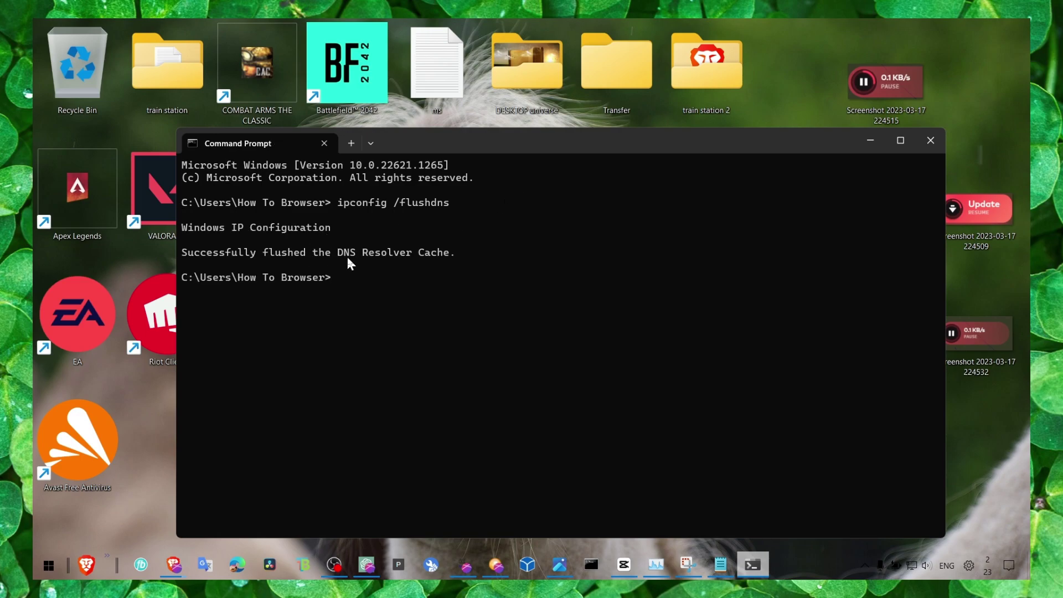
{"action": "left_click", "coordinate": [870, 141]}
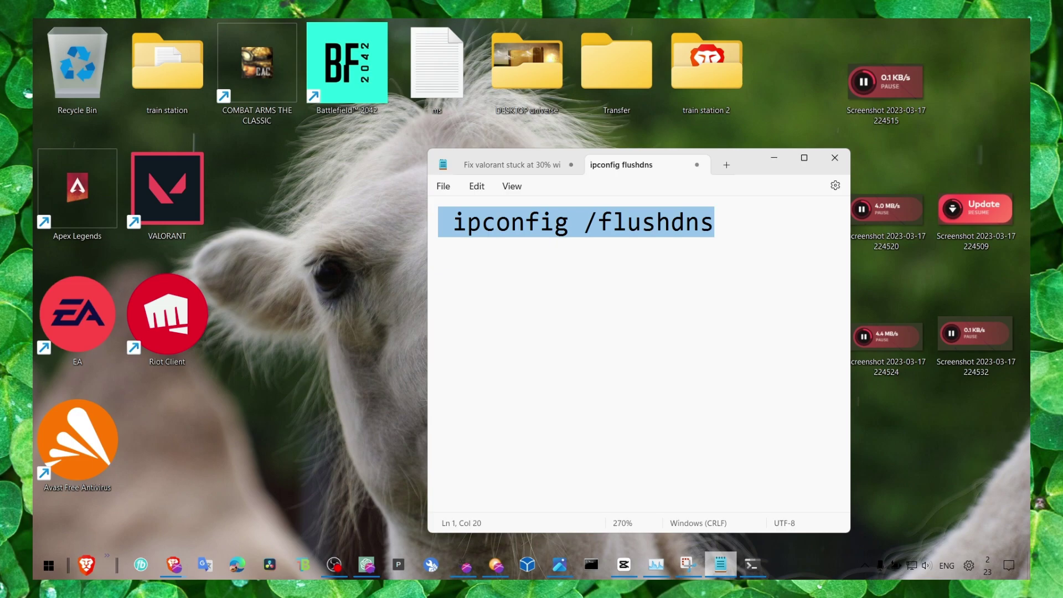
{"action": "left_click", "coordinate": [774, 163]}
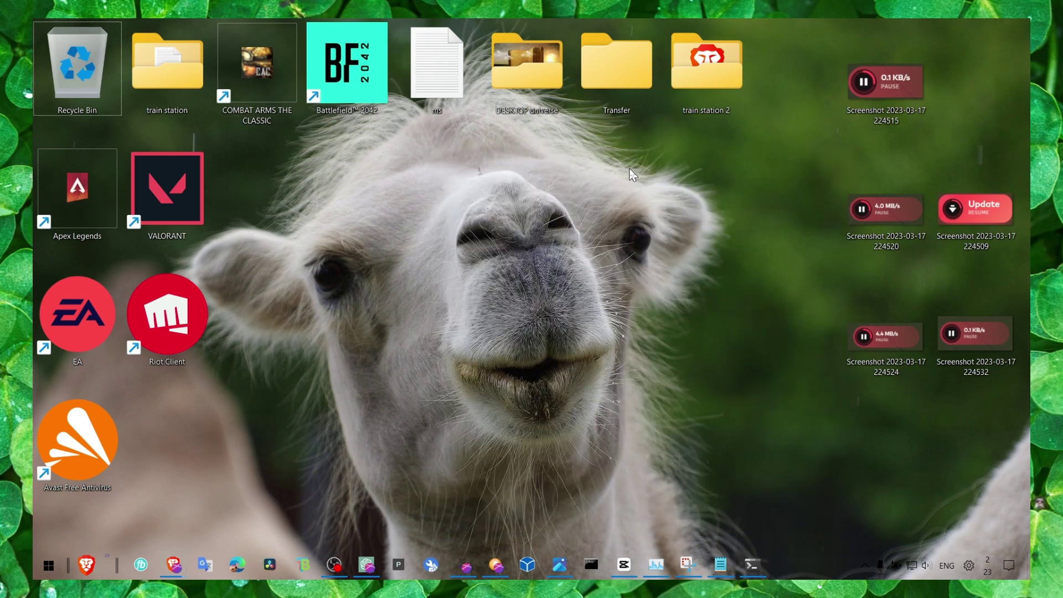
Search Windows for Device Manager and open it
{"action": "key", "text": "super"}
{"action": "type", "text": "devi"}
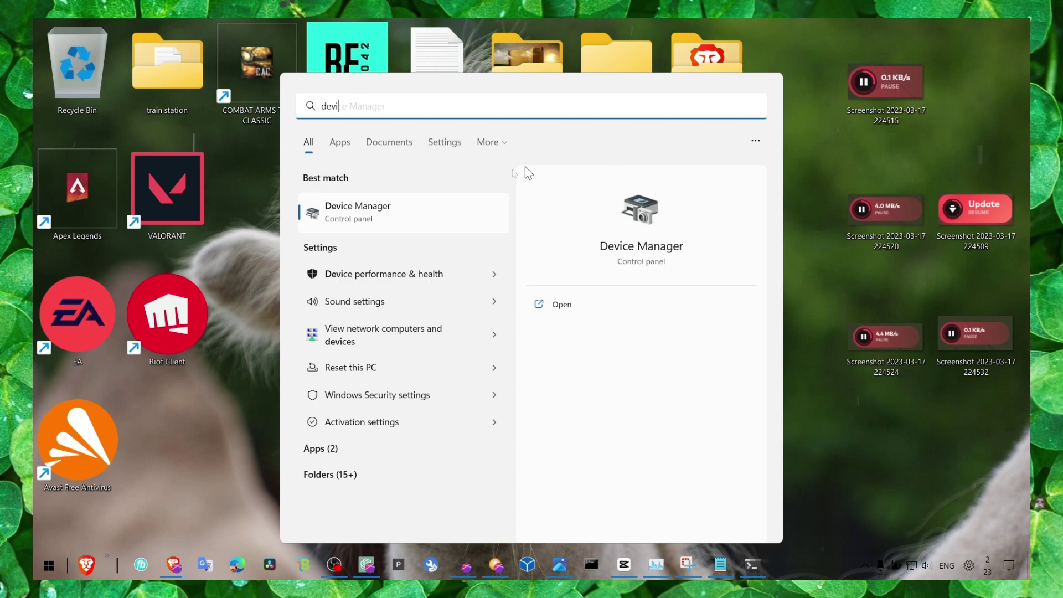
{"action": "left_click", "coordinate": [421, 218]}
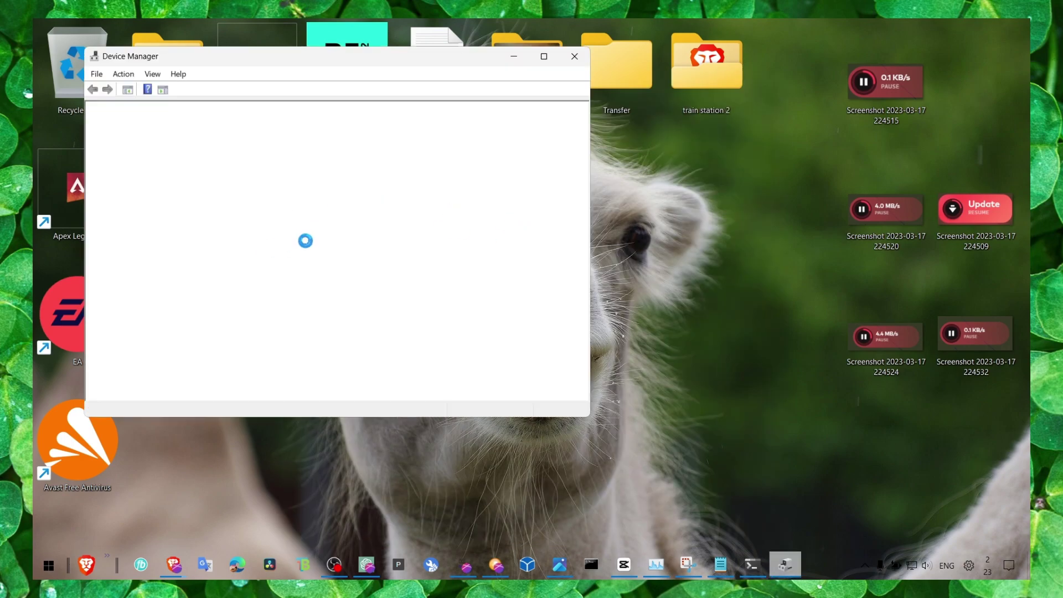
{"action": "left_click", "coordinate": [135, 180]}
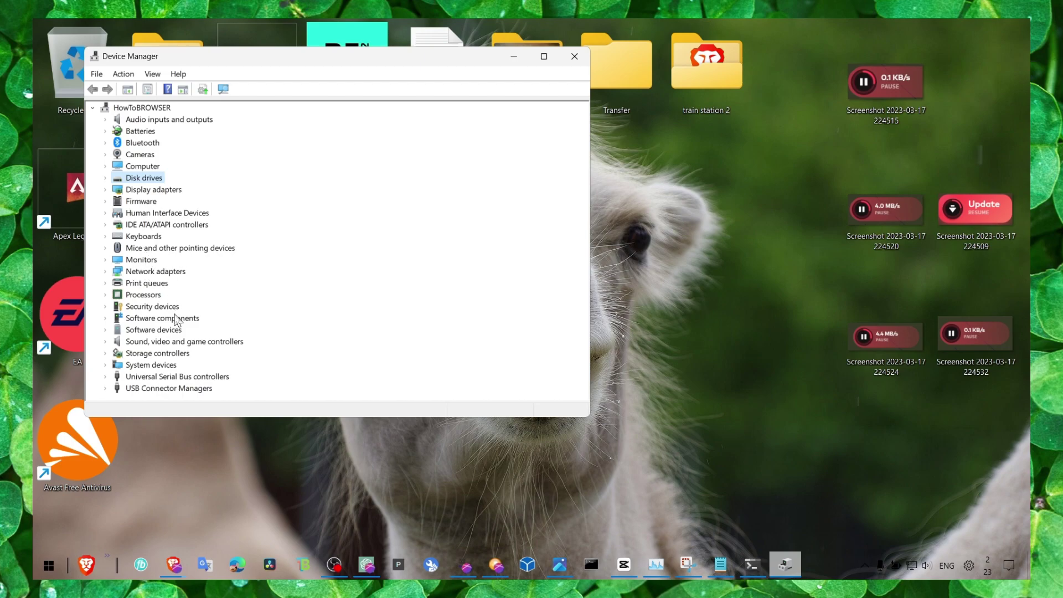
Search automatically for an updated driver for the Intel(R) Wi-Fi 6 AX201 160MHz network adapter, and close the wizard and Device Manager
{"action": "left_click", "coordinate": [105, 271]}
{"action": "right_click", "coordinate": [146, 264]}
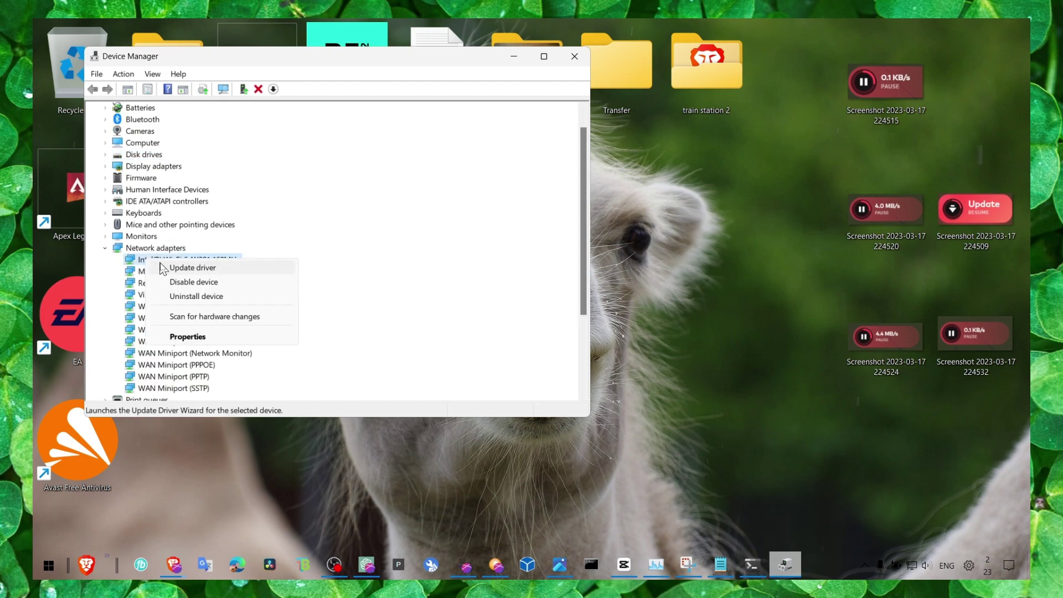
{"action": "left_click", "coordinate": [238, 267]}
{"action": "left_click", "coordinate": [284, 217]}
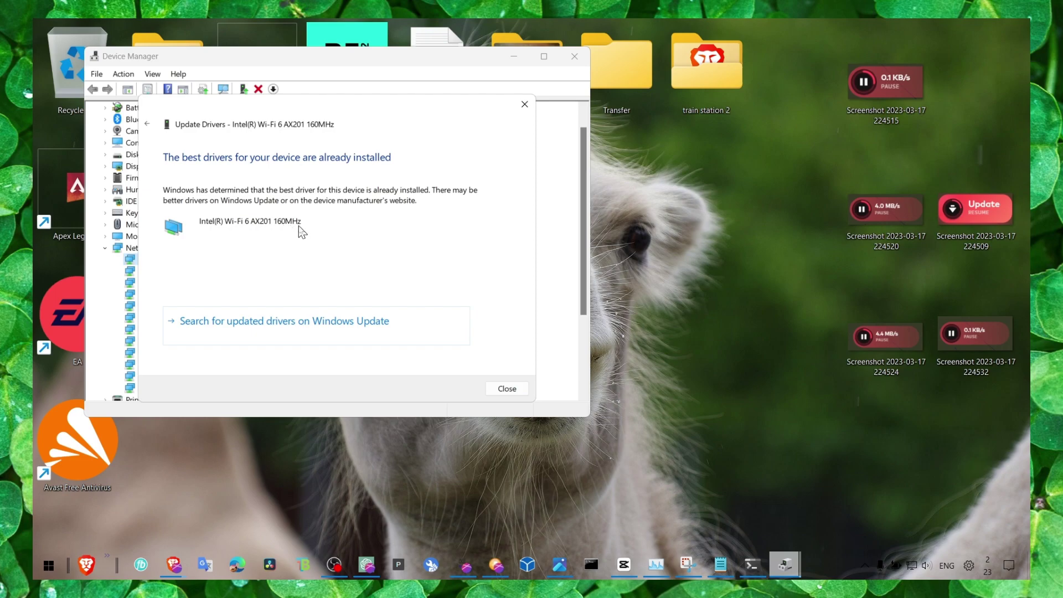
{"action": "left_click", "coordinate": [524, 104]}
{"action": "left_click", "coordinate": [574, 56]}
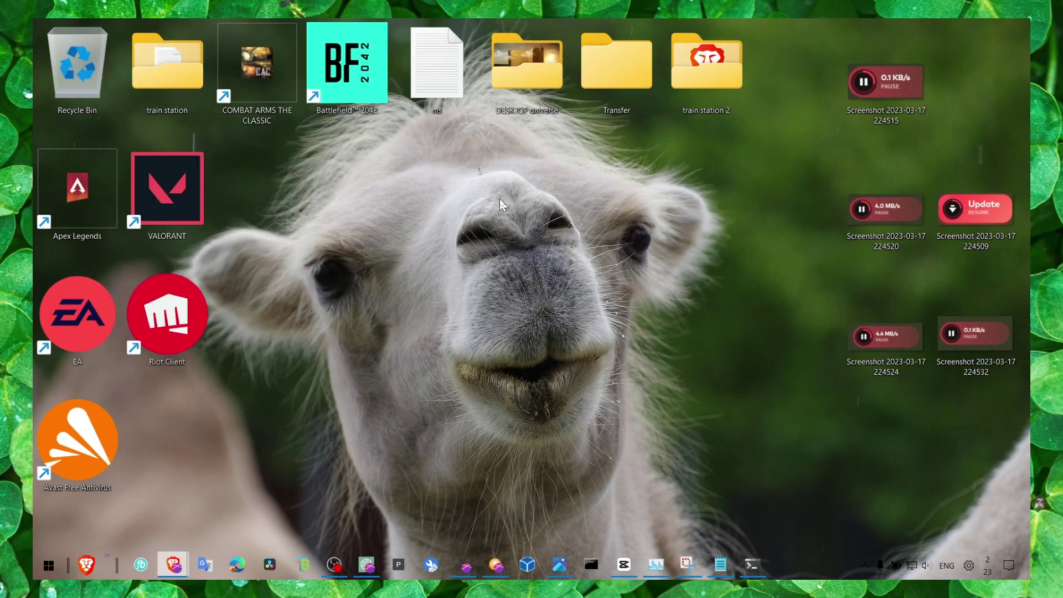
Open the Windows Update settings, check the optional updates in the advanced options, and close Settings
{"action": "key", "text": "super"}
{"action": "type", "text": "windo"}
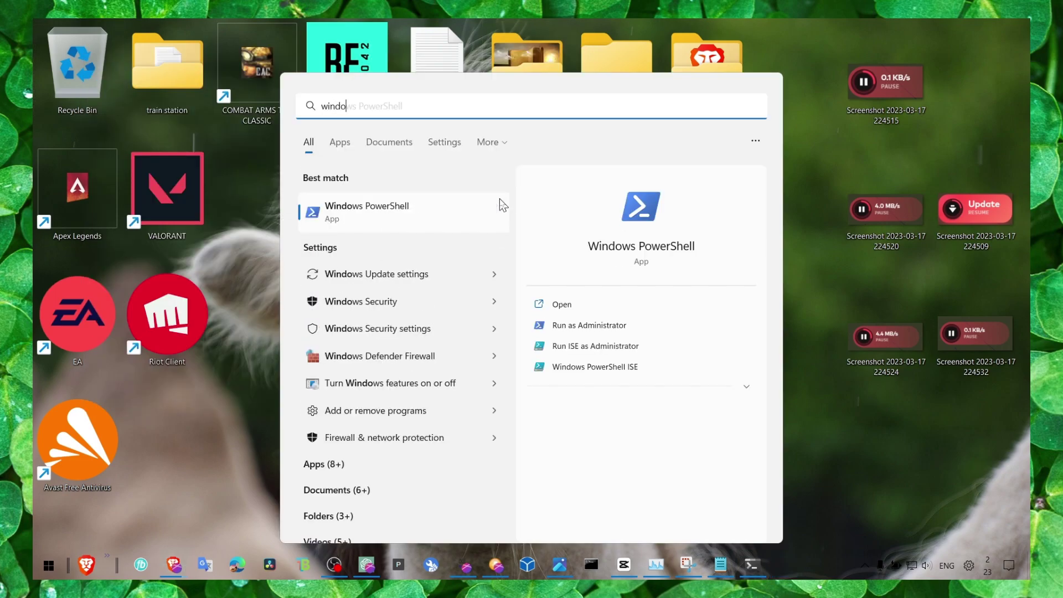
{"action": "left_click", "coordinate": [403, 280]}
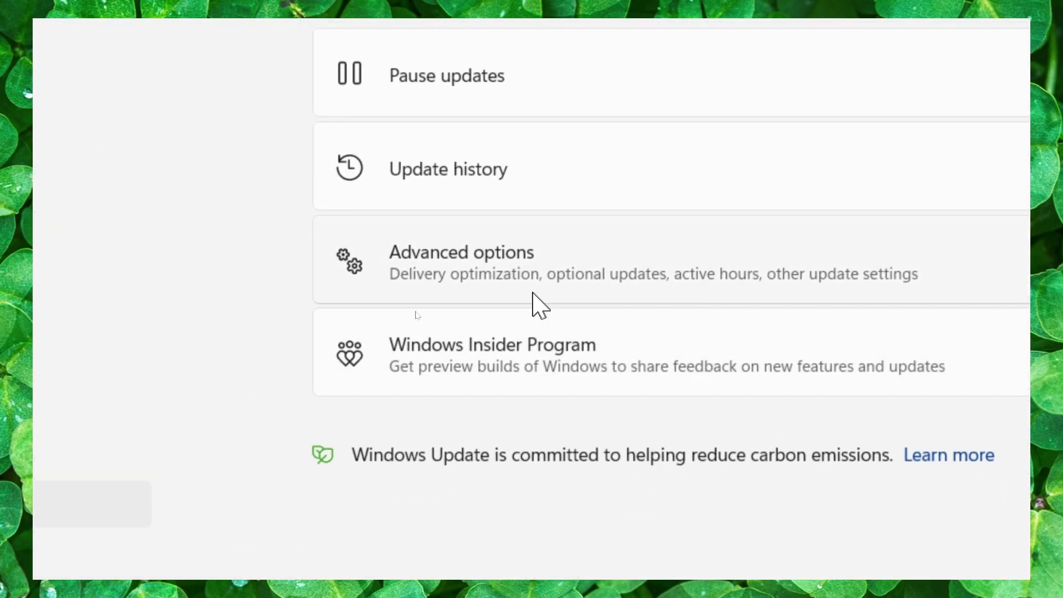
{"action": "left_click", "coordinate": [413, 303]}
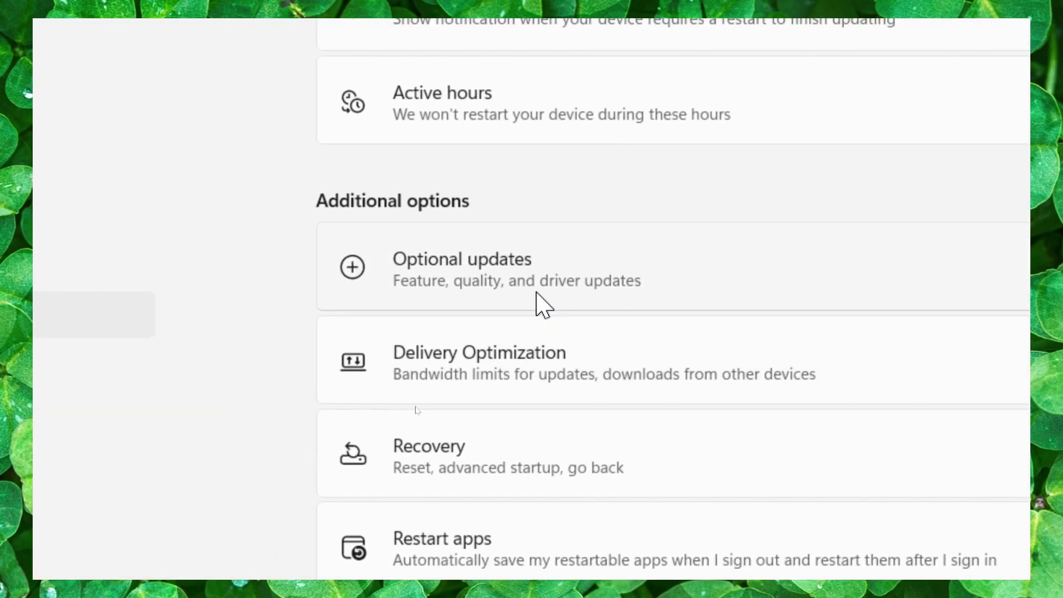
{"action": "left_click", "coordinate": [450, 406]}
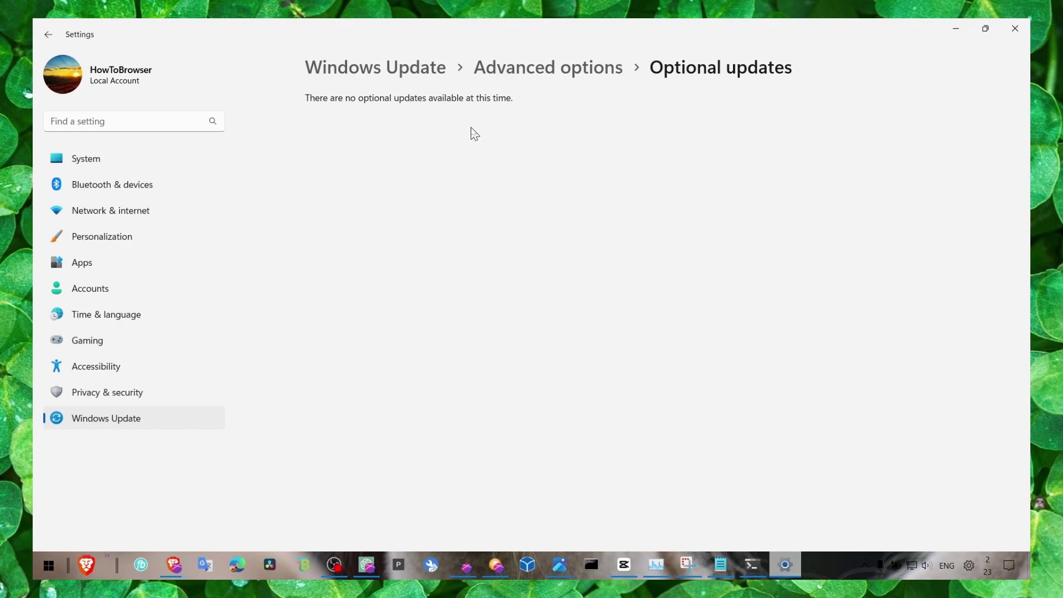
{"action": "left_click", "coordinate": [1014, 28]}
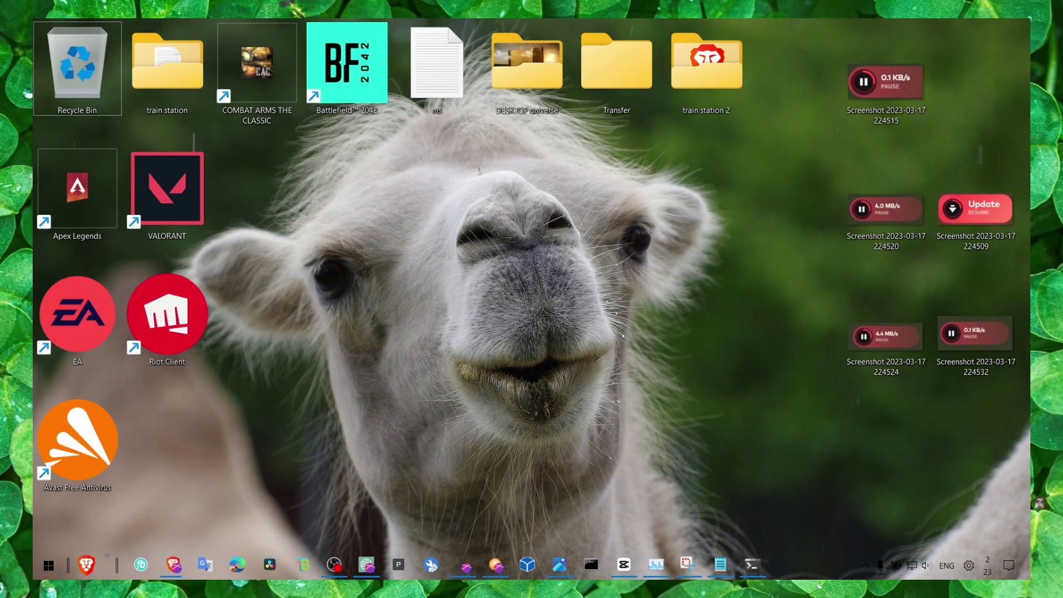
Open Task Manager and look through the running processes for Riot Client
{"action": "left_click", "coordinate": [818, 564]}
{"action": "key", "text": "super+s"}
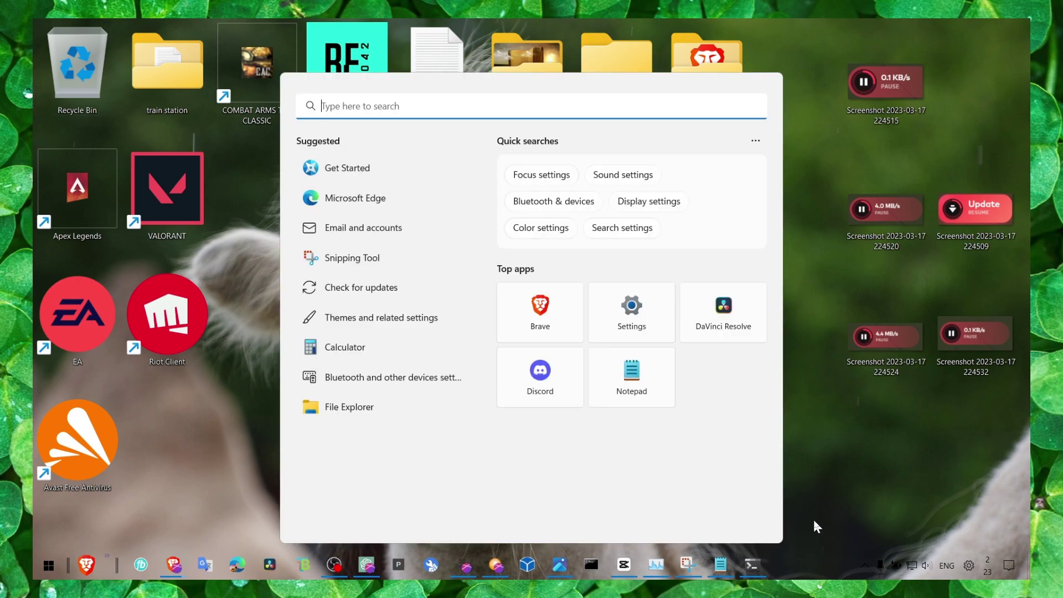
{"action": "left_click", "coordinate": [814, 521]}
{"action": "right_click", "coordinate": [797, 565]}
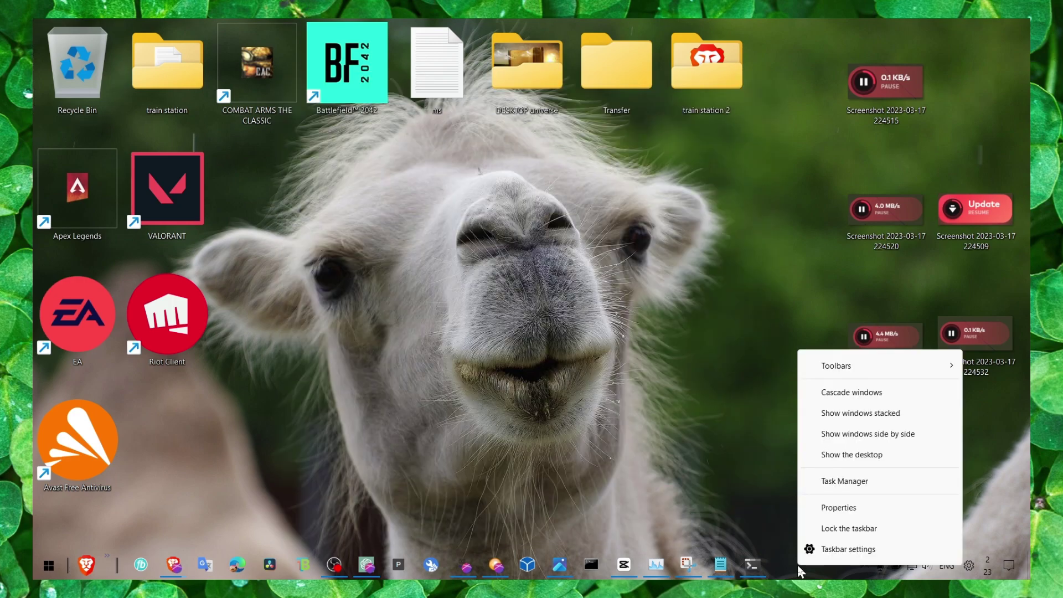
{"action": "left_click", "coordinate": [843, 482]}
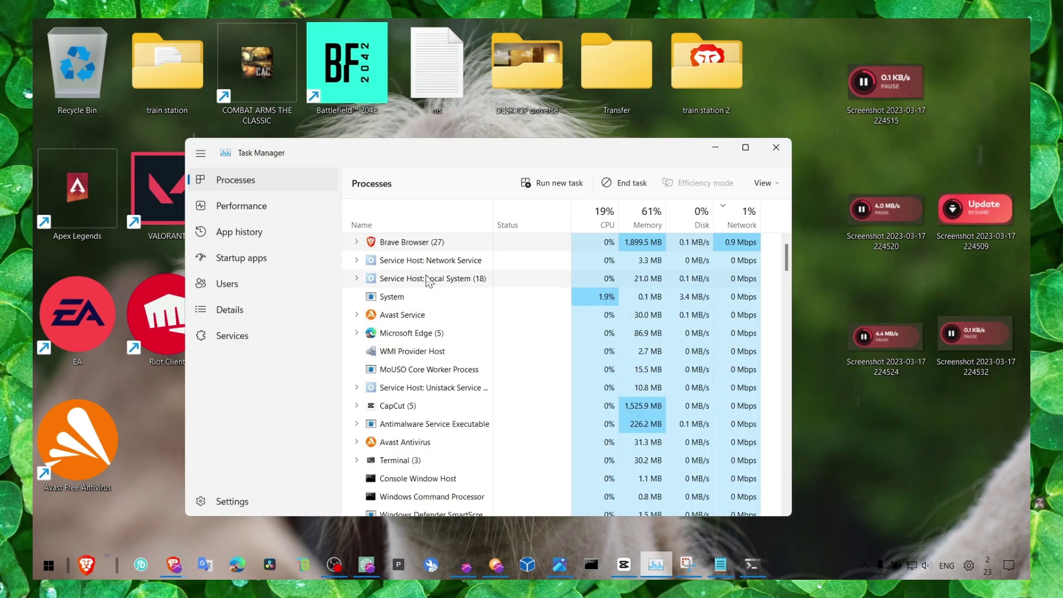
{"action": "scroll", "coordinate": [428, 344], "scroll_direction": "down", "scroll_amount": 1}
{"action": "scroll", "coordinate": [427, 344], "scroll_direction": "down", "scroll_amount": 5}
{"action": "scroll", "coordinate": [423, 339], "scroll_direction": "up", "scroll_amount": 3}
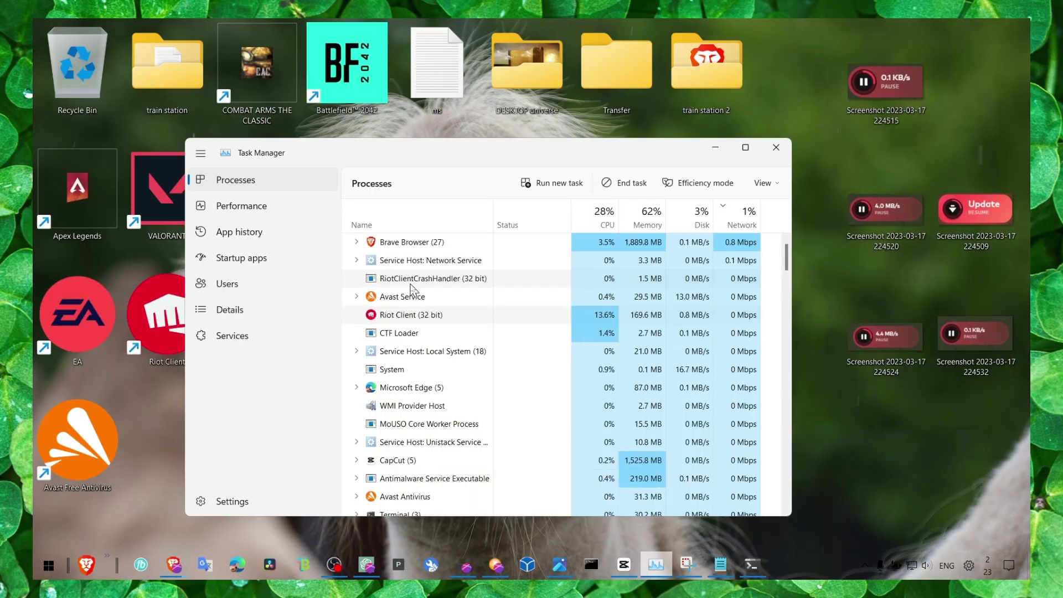
Show the Riot Client (32 bit) process in Task Manager's detailed process list
{"action": "right_click", "coordinate": [410, 285]}
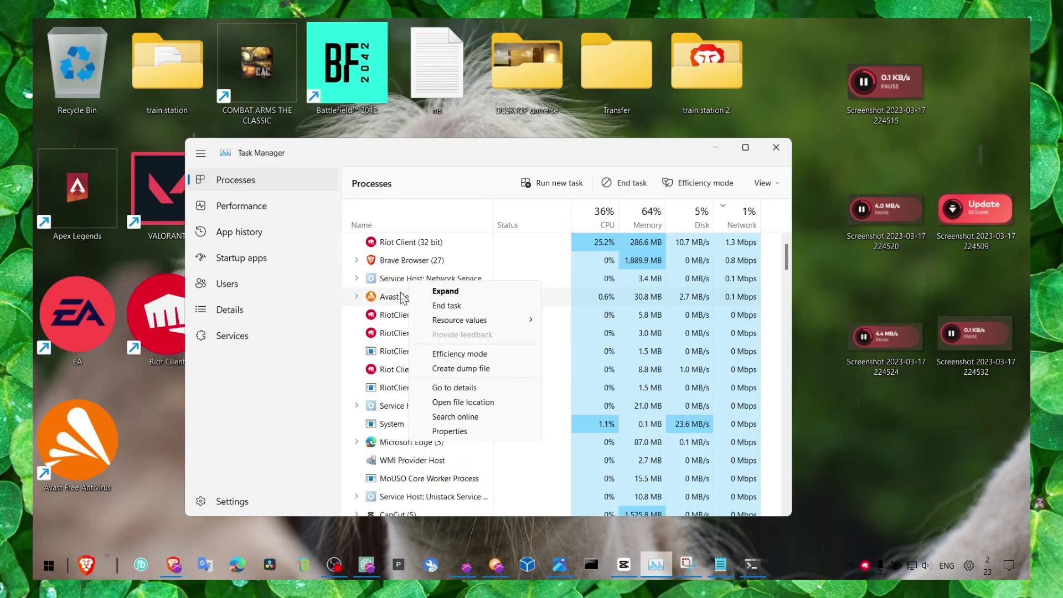
{"action": "right_click", "coordinate": [392, 246]}
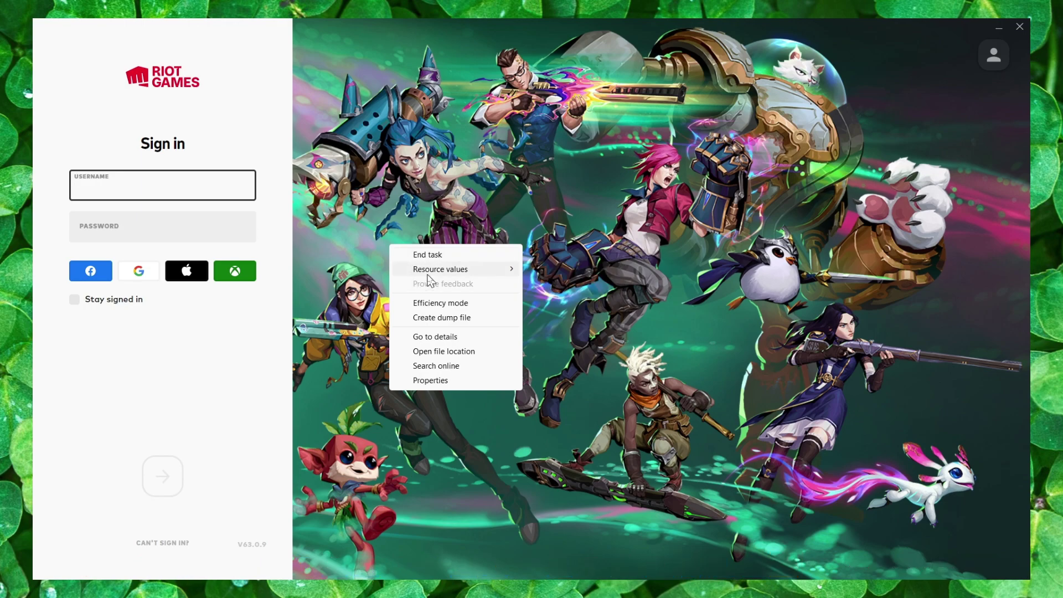
{"action": "left_click", "coordinate": [707, 214]}
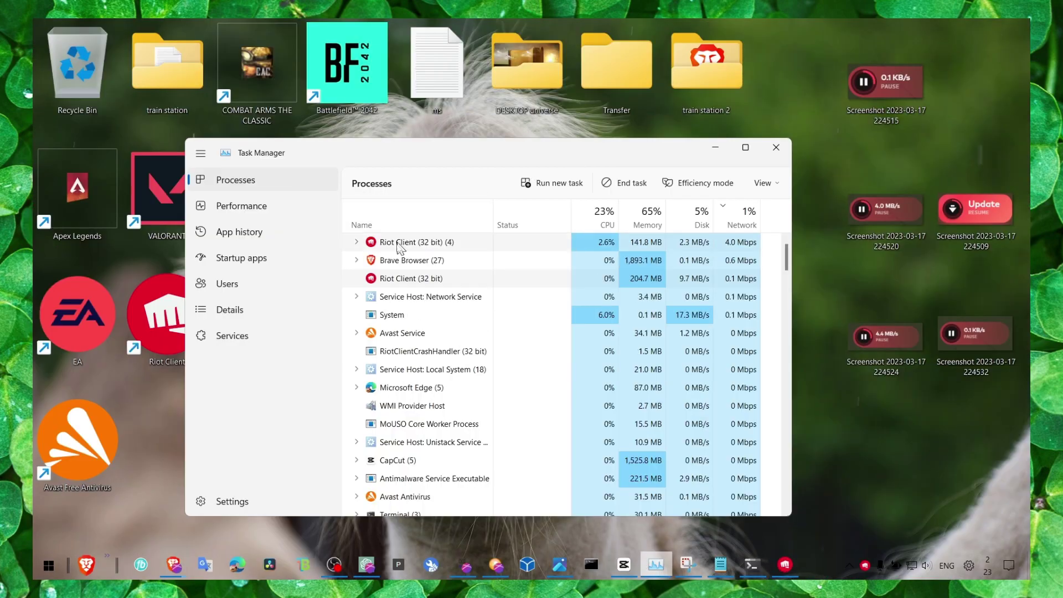
{"action": "right_click", "coordinate": [404, 282]}
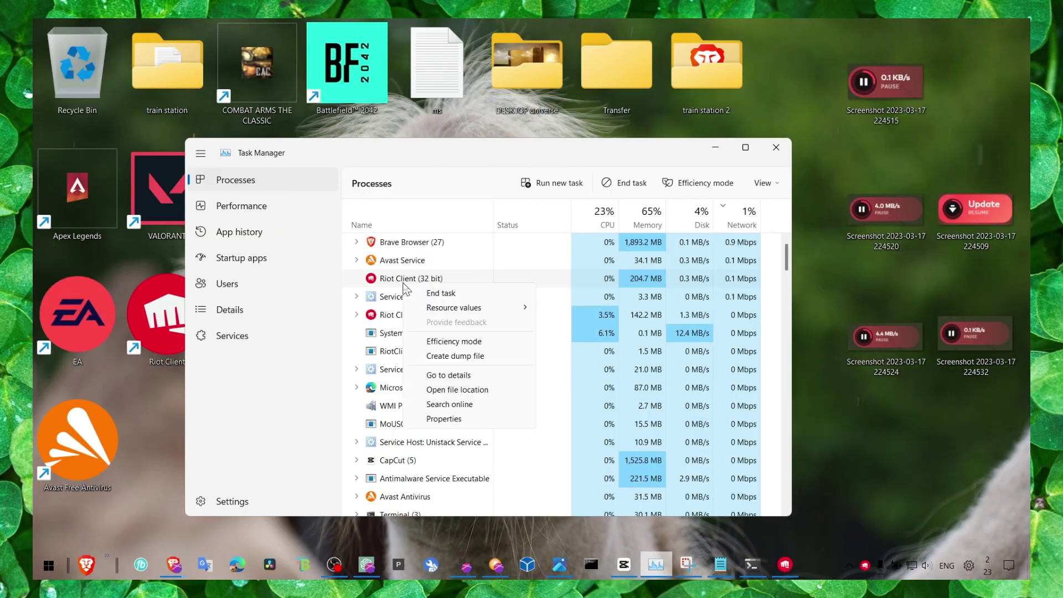
{"action": "left_click", "coordinate": [454, 375]}
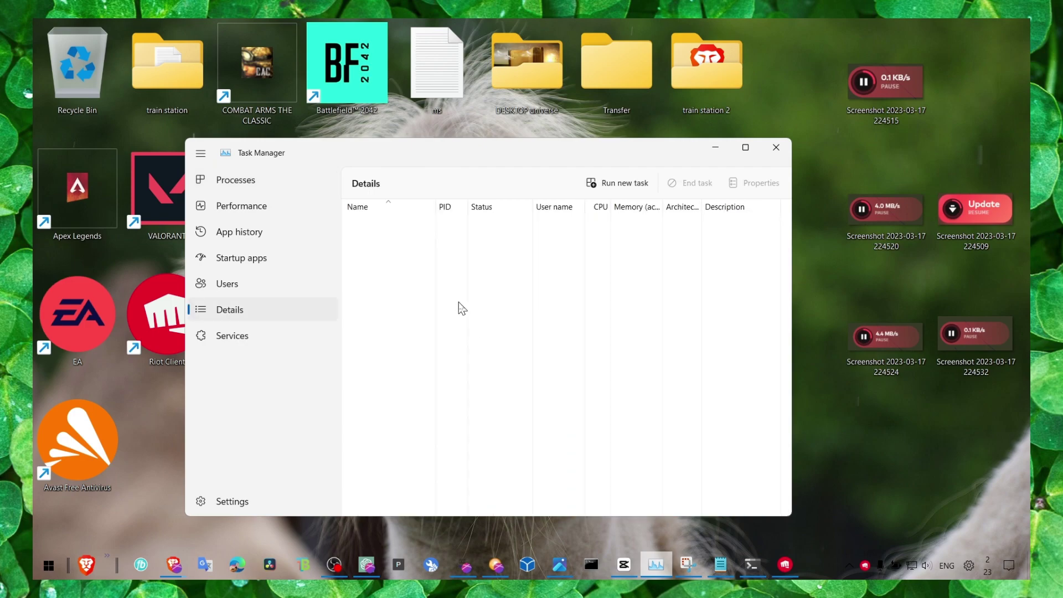
Set the priority of RiotClientServices.exe to High and minimise Task Manager
{"action": "scroll", "coordinate": [441, 299], "scroll_direction": "down", "scroll_amount": 3}
{"action": "right_click", "coordinate": [392, 395]}
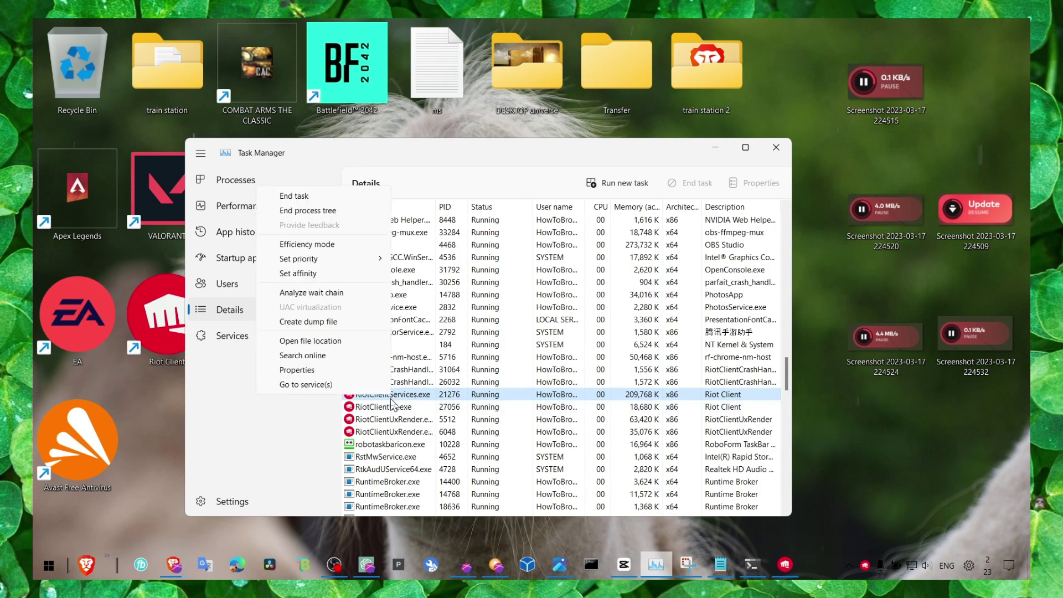
{"action": "left_click", "coordinate": [418, 398]}
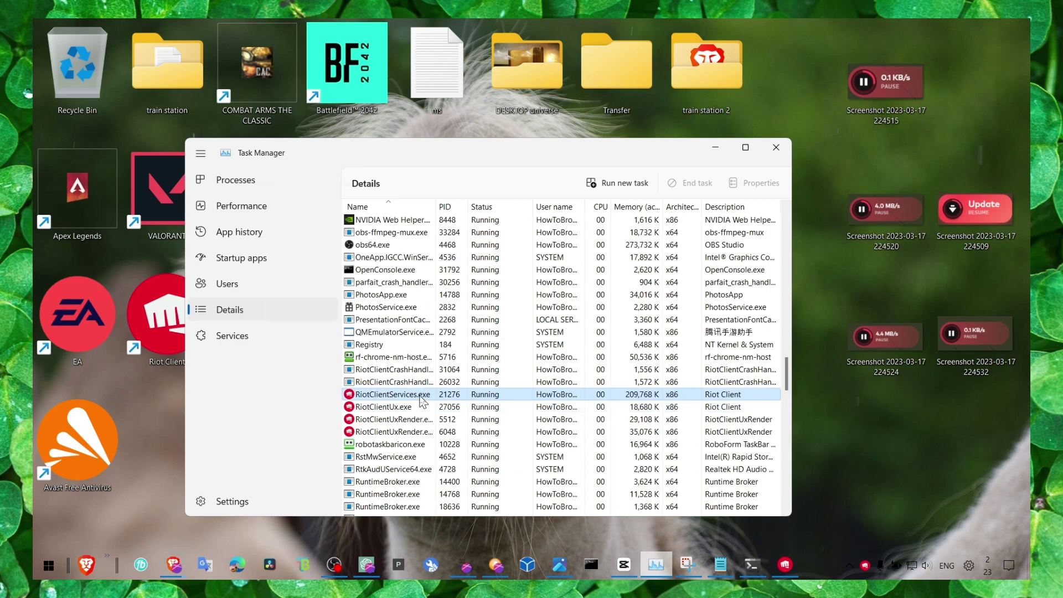
{"action": "right_click", "coordinate": [417, 398]}
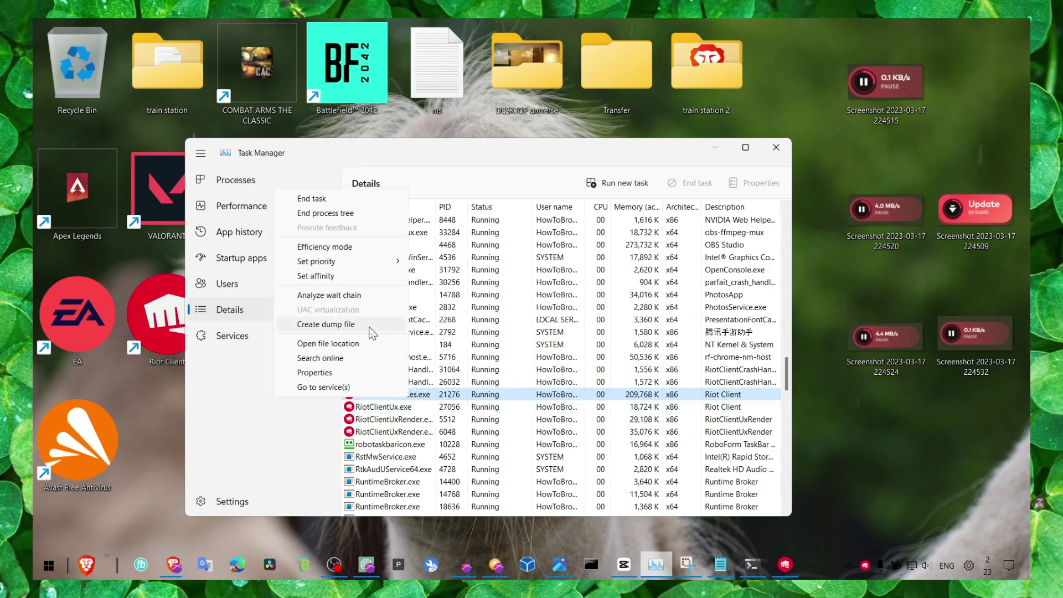
{"action": "mouse_move", "coordinate": [371, 269]}
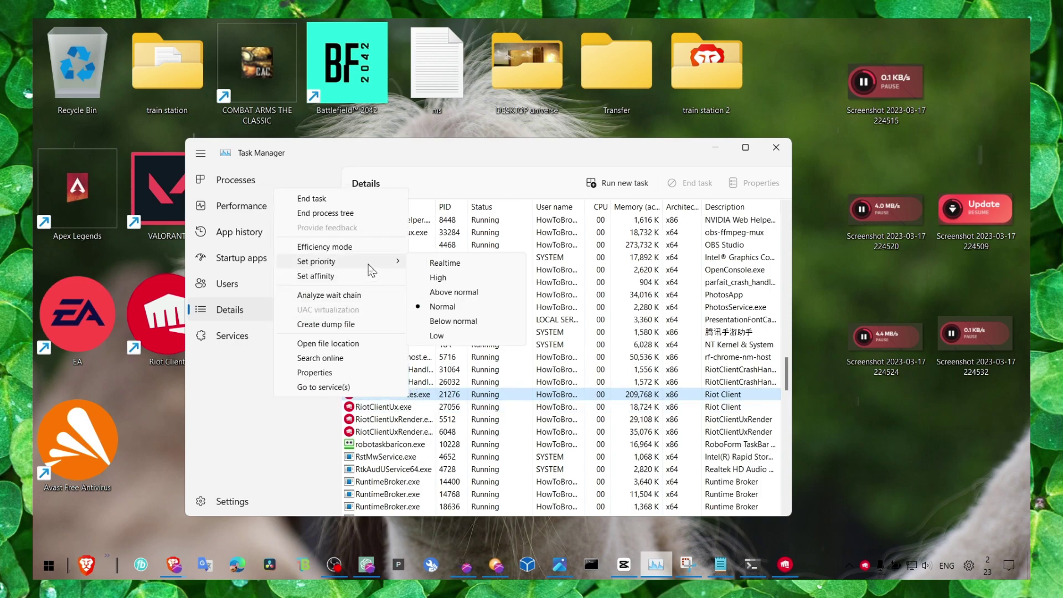
{"action": "left_click", "coordinate": [448, 278]}
{"action": "left_click", "coordinate": [549, 310]}
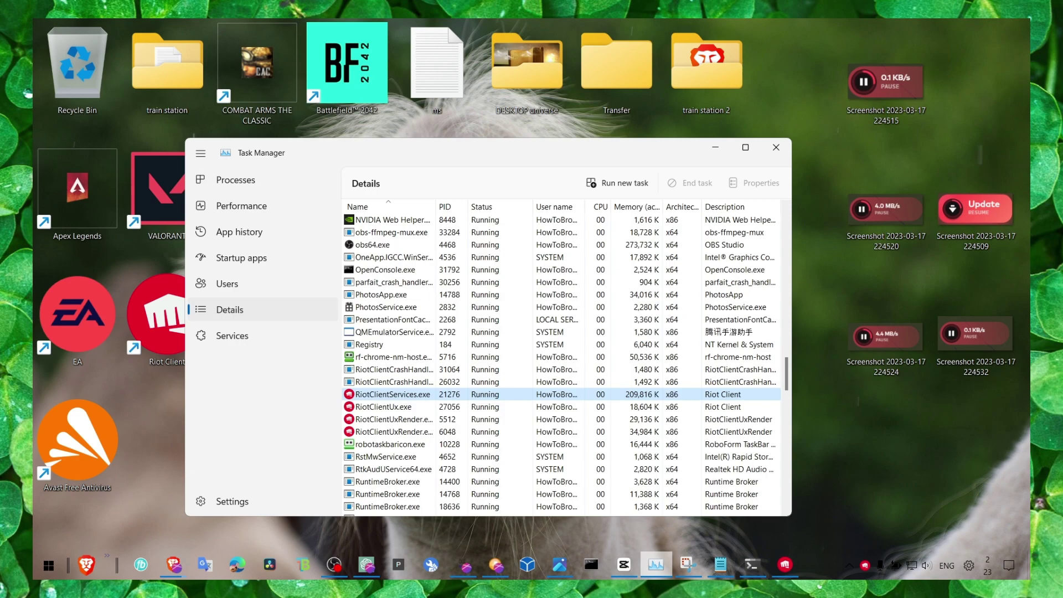
{"action": "left_click", "coordinate": [715, 147]}
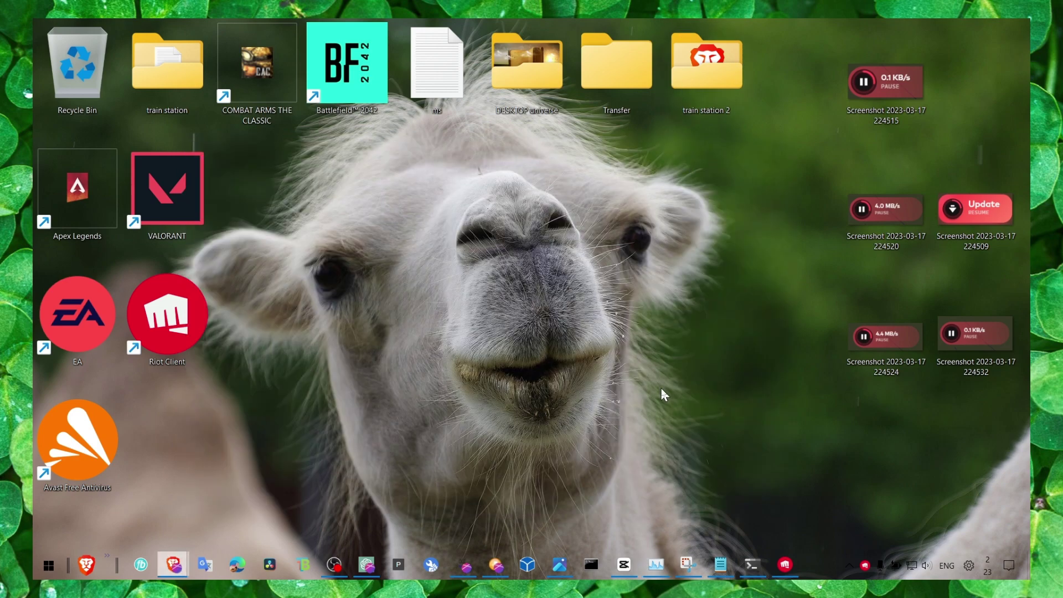